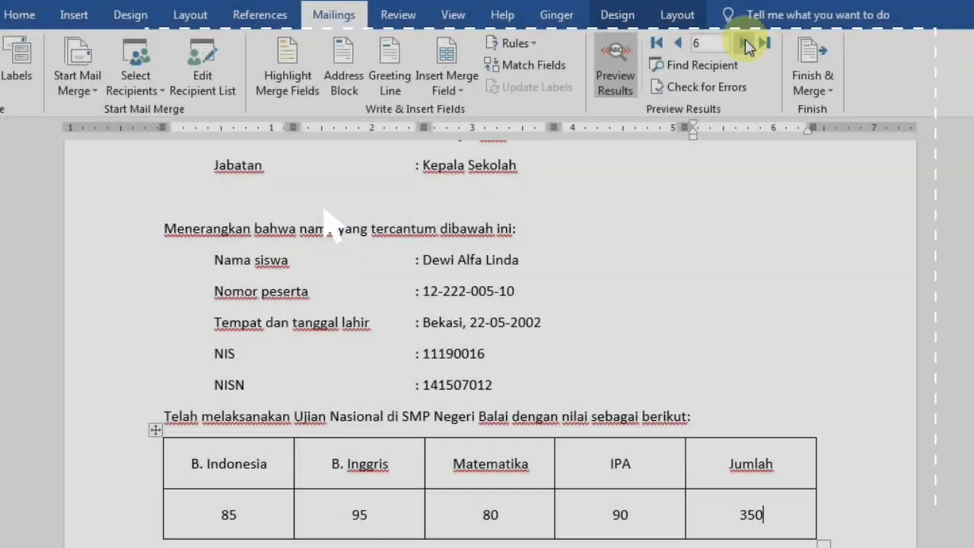
Advance the mail-merge preview through later students' letters until record 9 shows.
click(745, 44)
click(745, 43)
click(746, 43)
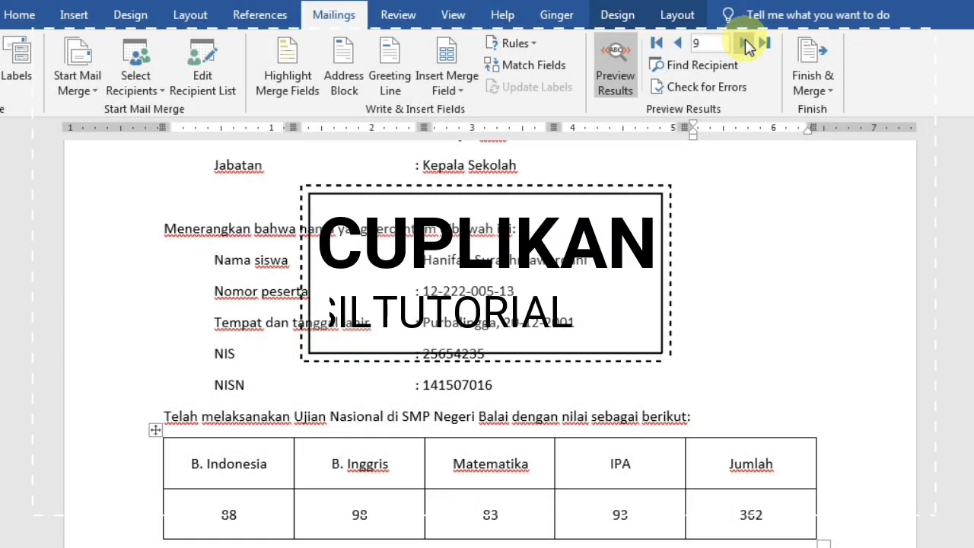
click(745, 43)
click(745, 43)
click(745, 43)
click(744, 43)
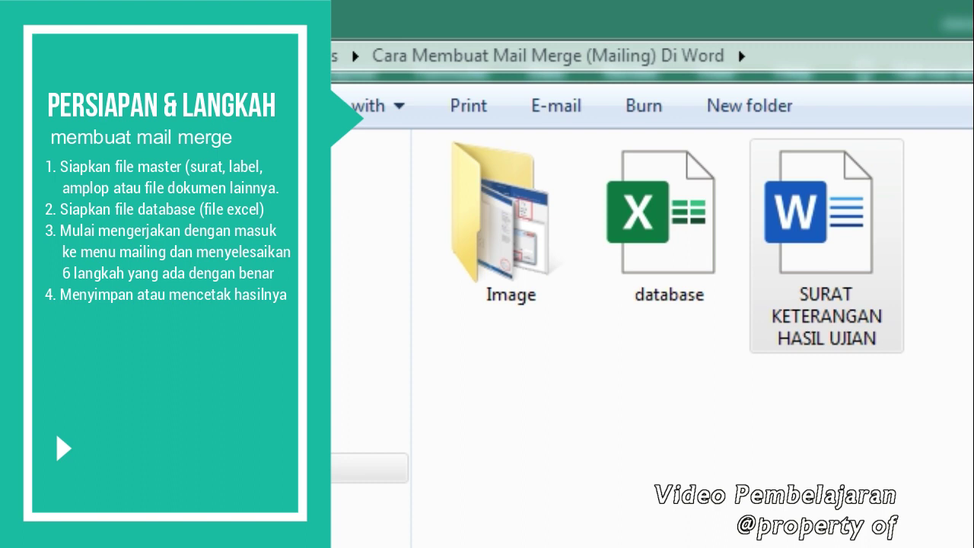
Select the SURAT KETERANGAN HASIL UJIAN letter and the database workbook in the project folder.
click(799, 334)
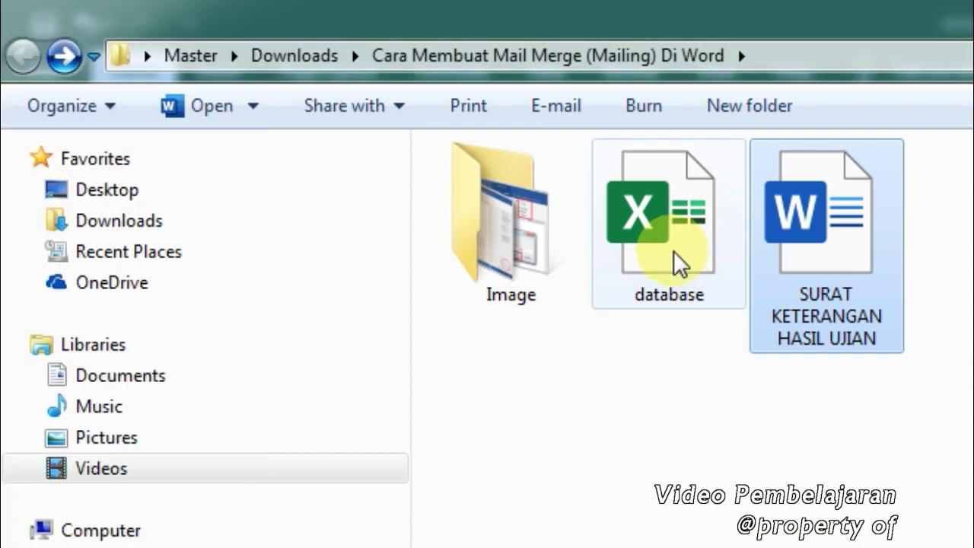
mouse_move(674, 253)
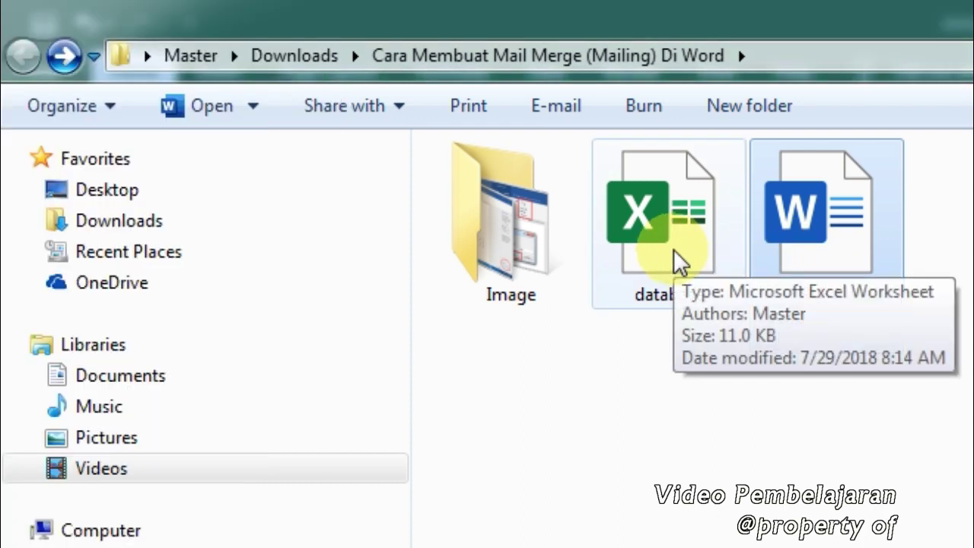
click(680, 263)
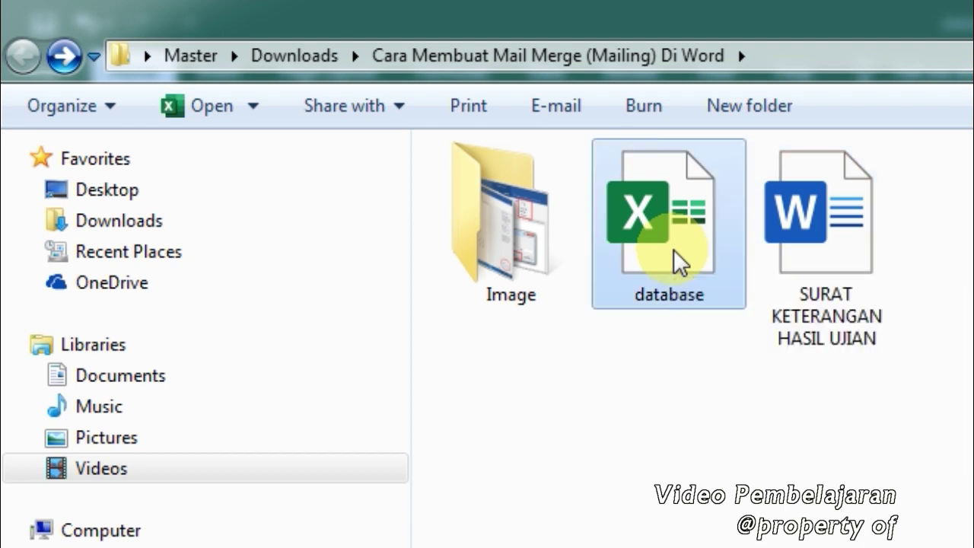
double_click(782, 263)
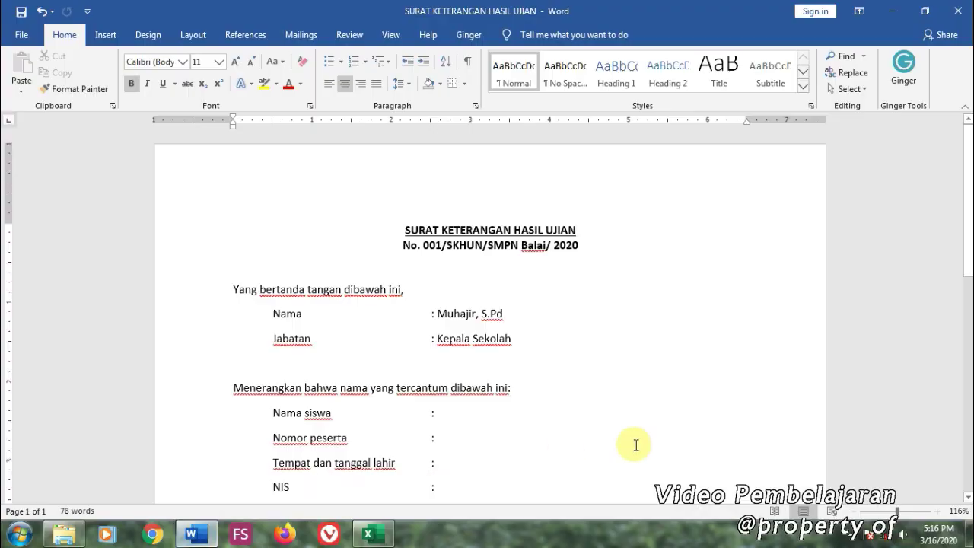
click(667, 350)
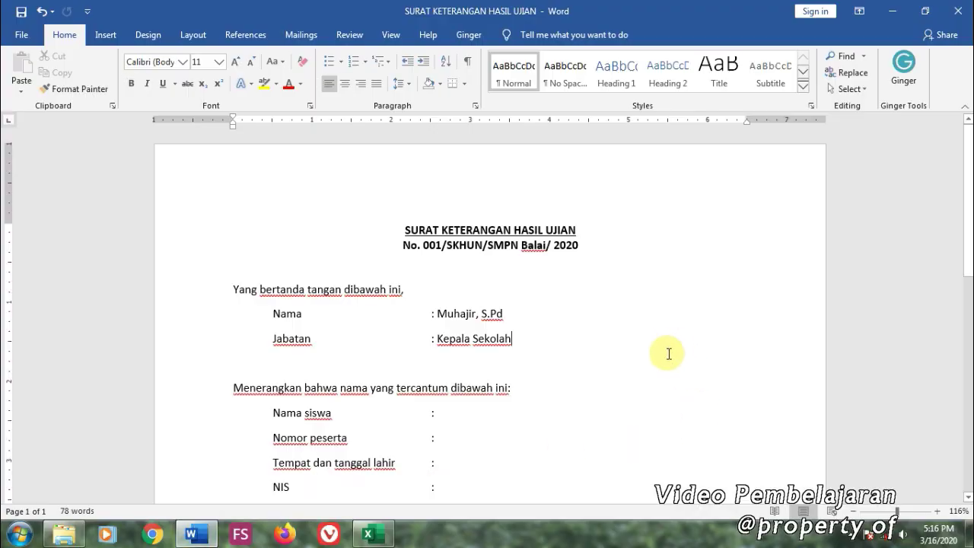
scroll(669, 356, down, 2)
scroll(669, 356, down, 2)
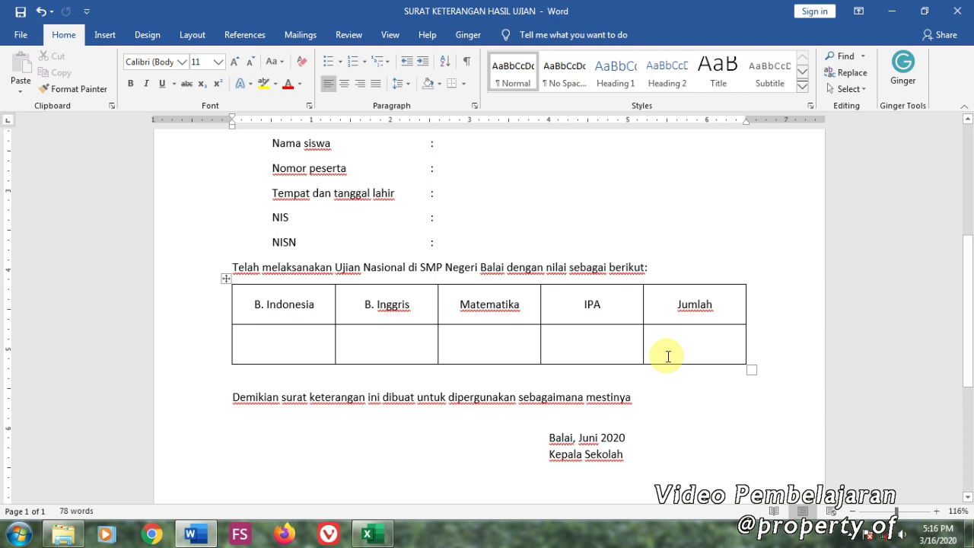
scroll(668, 356, up, 2)
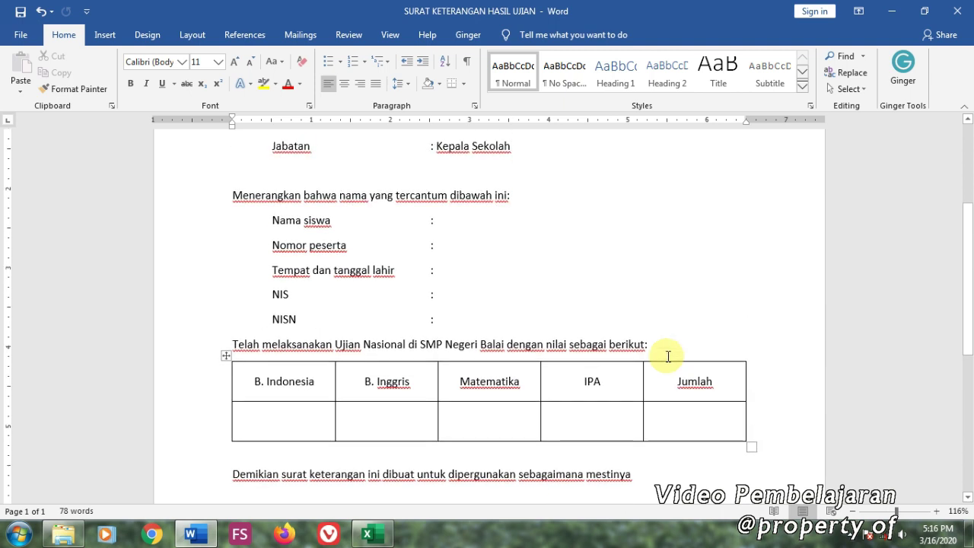
scroll(668, 356, up, 1)
scroll(668, 356, up, 1)
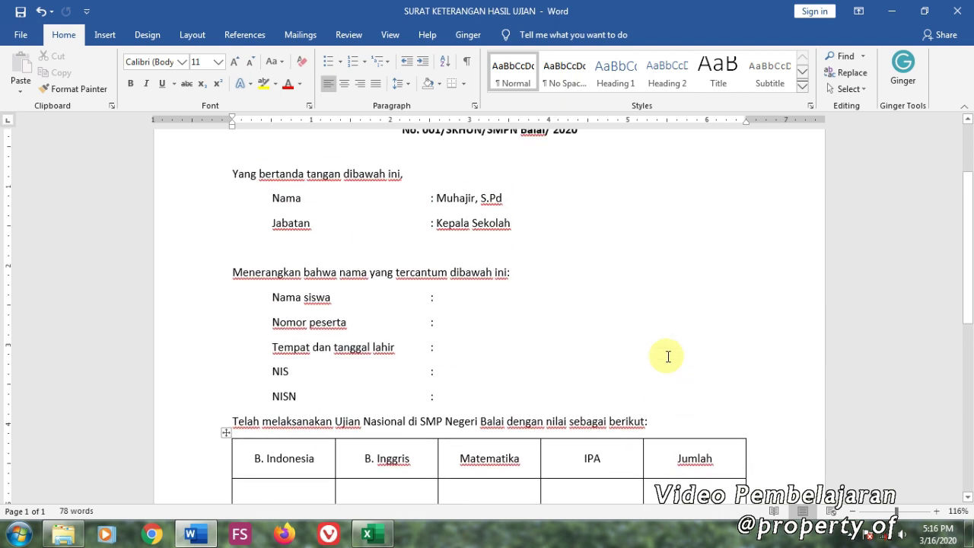
scroll(667, 356, up, 1)
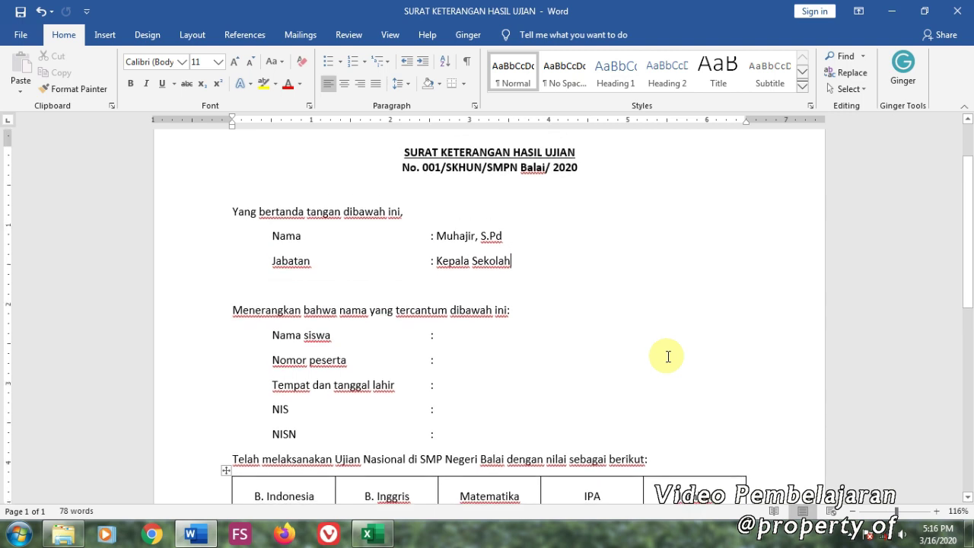
scroll(667, 356, up, 1)
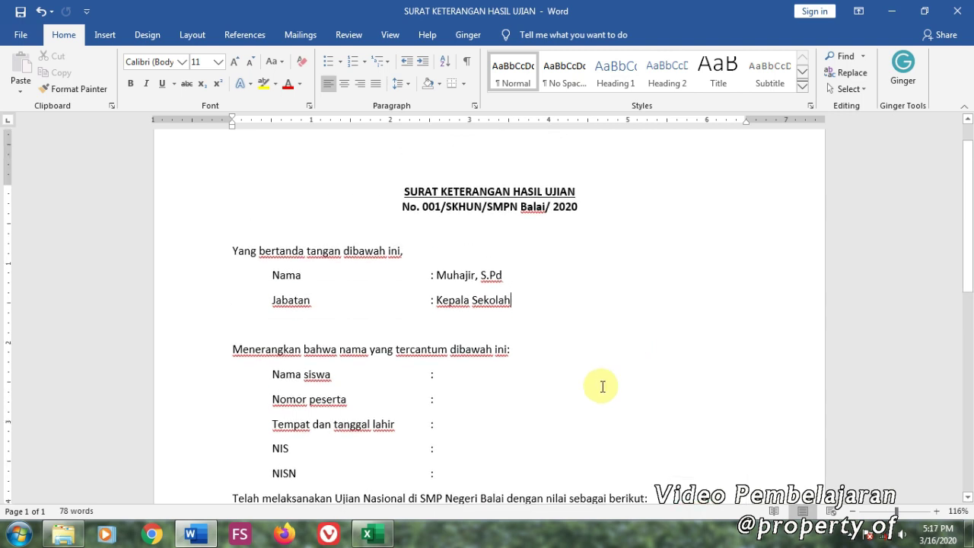
click(441, 380)
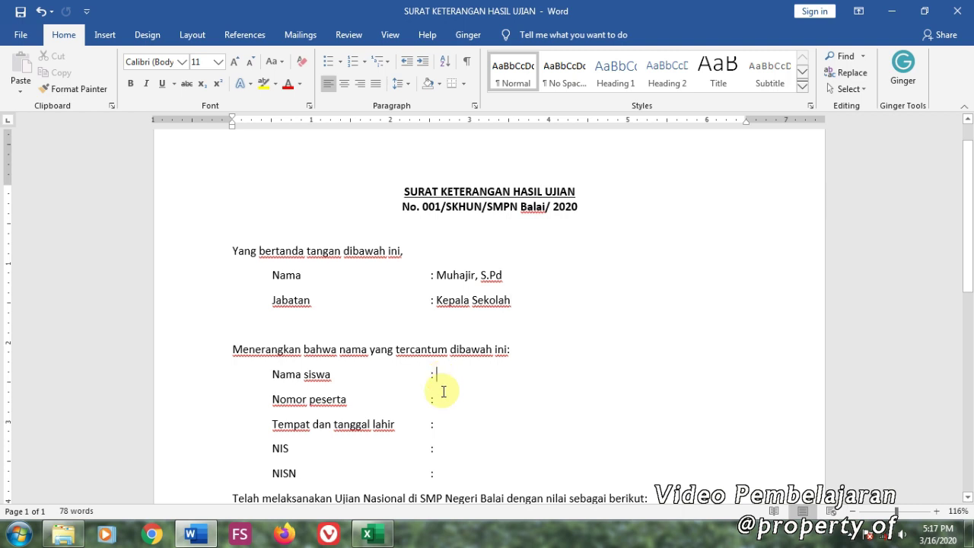
click(442, 402)
click(442, 426)
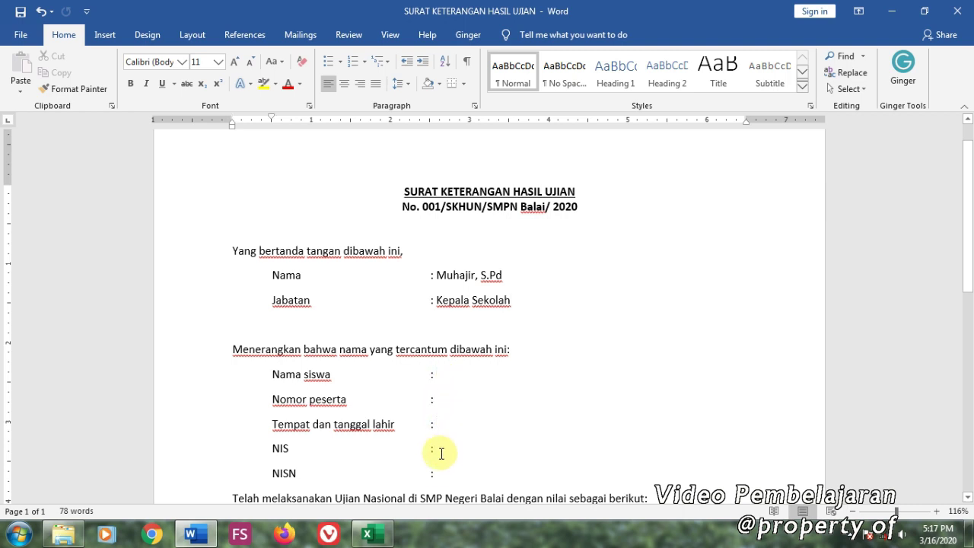
click(443, 450)
click(446, 473)
scroll(582, 434, down, 3)
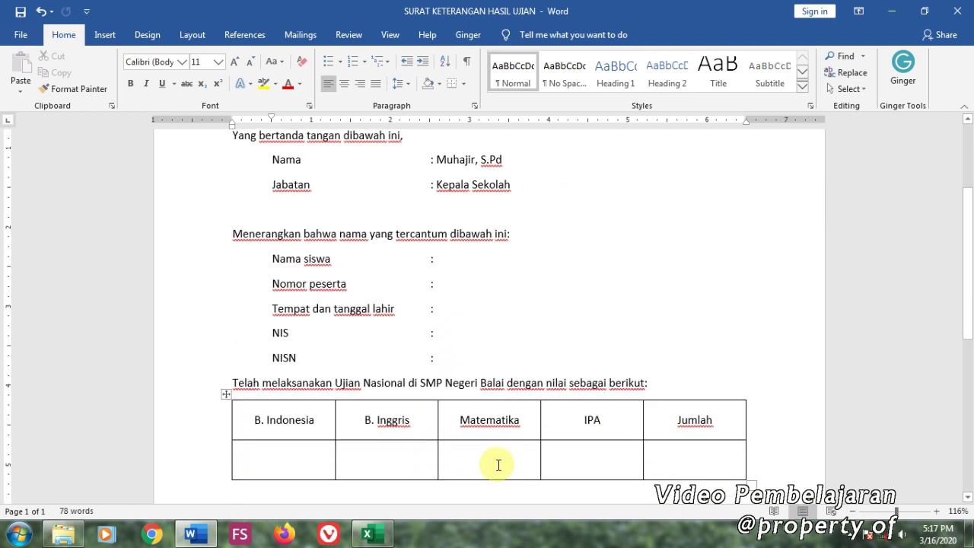
click(301, 459)
click(376, 459)
click(462, 461)
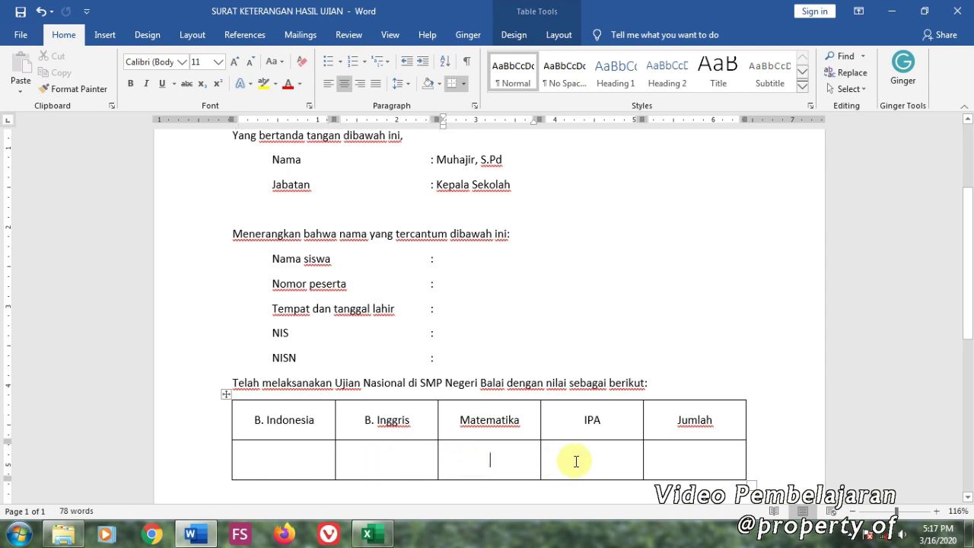
click(576, 461)
click(681, 458)
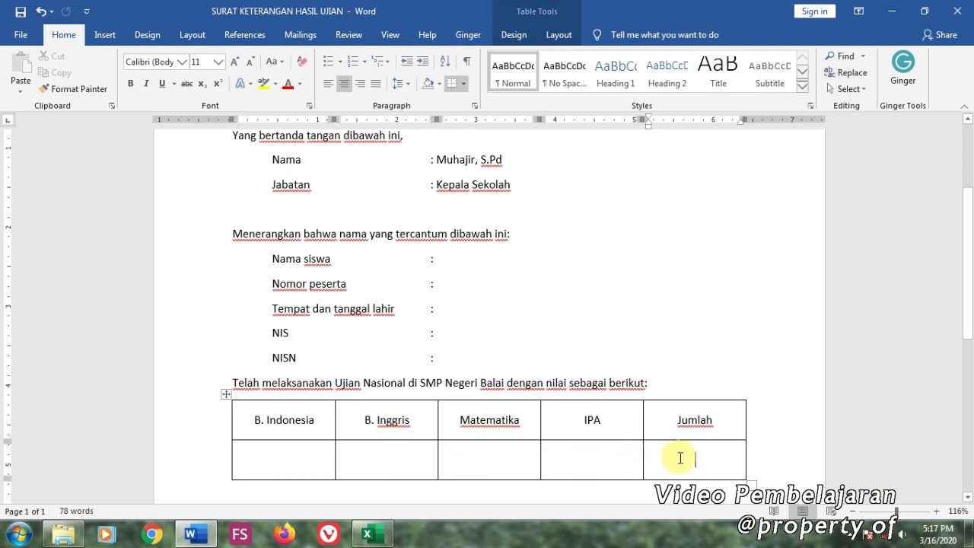
click(371, 532)
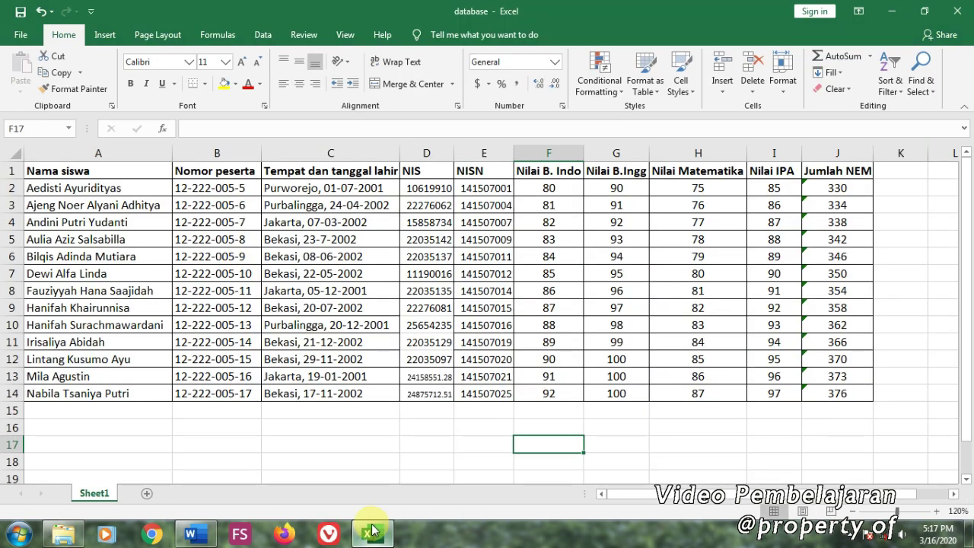
click(96, 172)
click(217, 172)
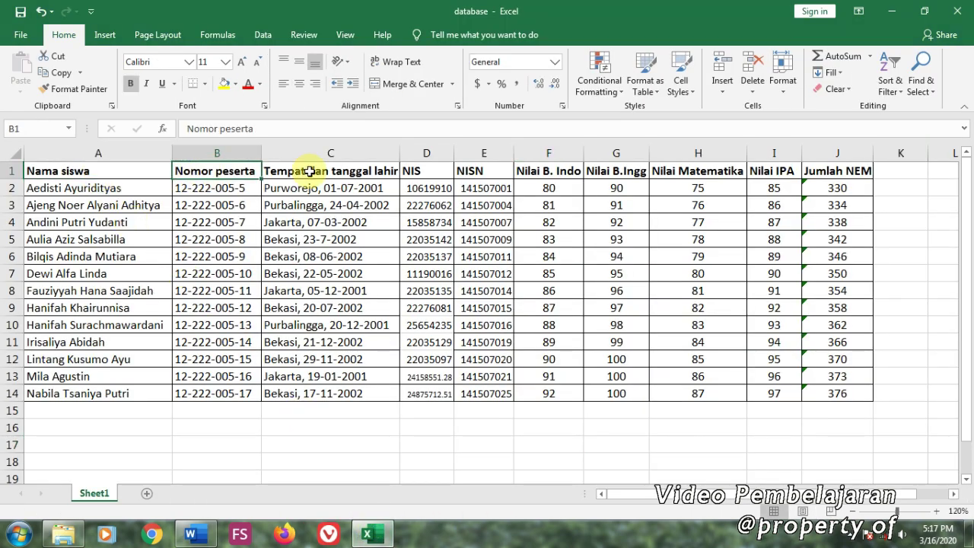
click(310, 172)
click(467, 169)
click(548, 171)
click(616, 169)
click(685, 169)
click(840, 170)
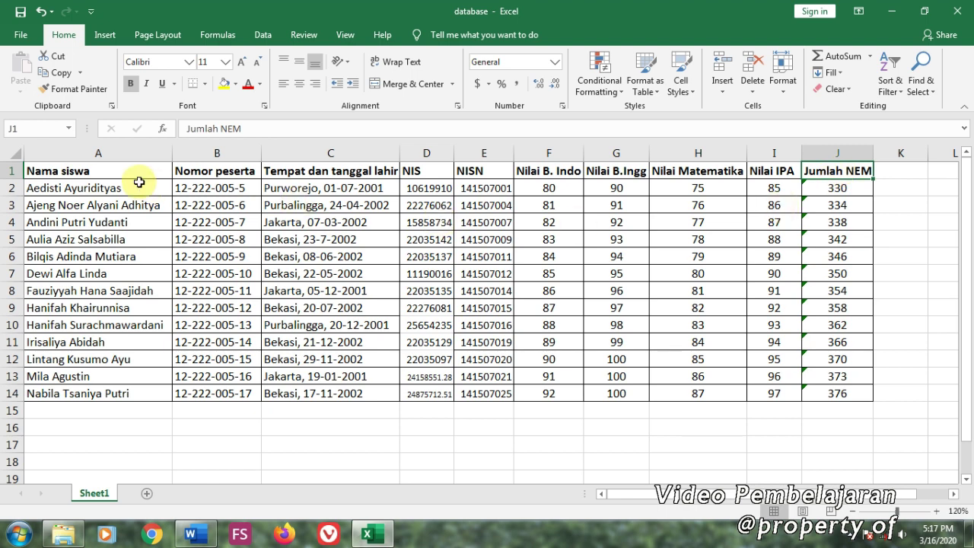
click(200, 535)
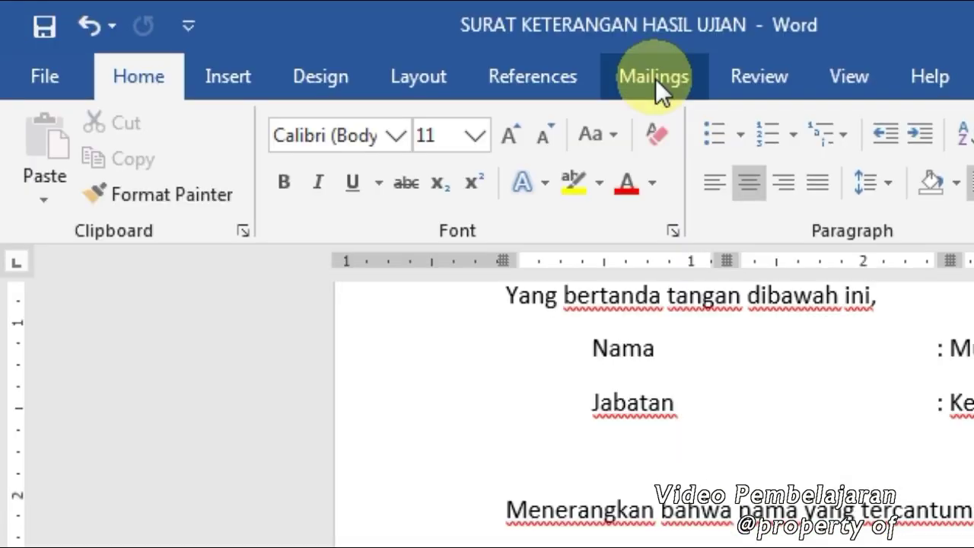
Launch the Step-by-Step Mail Merge Wizard from Start Mail Merge on the Mailings tab.
click(302, 39)
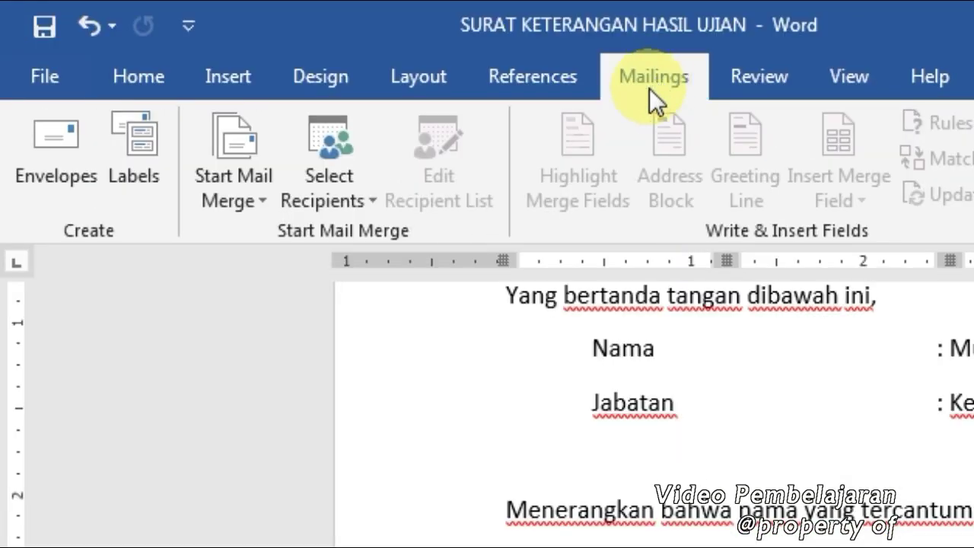
click(258, 198)
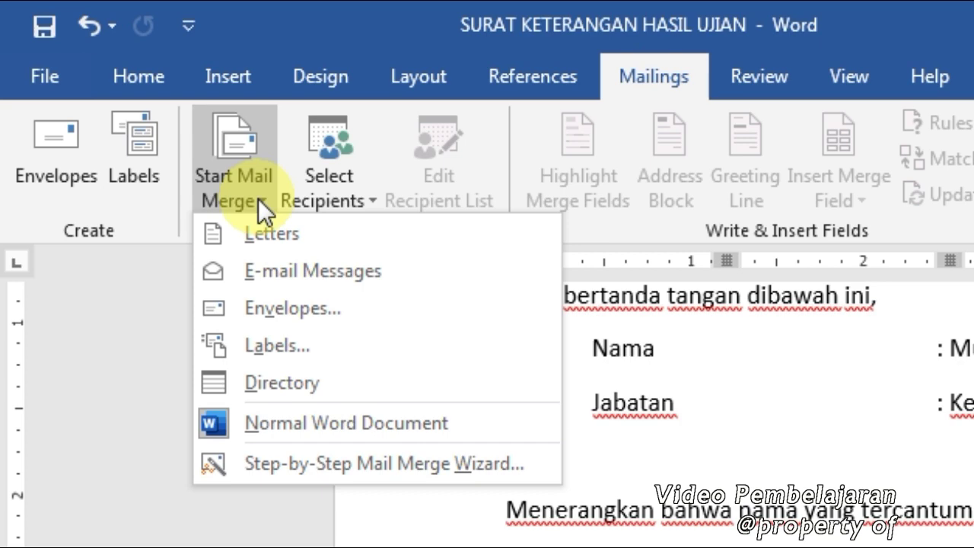
click(270, 464)
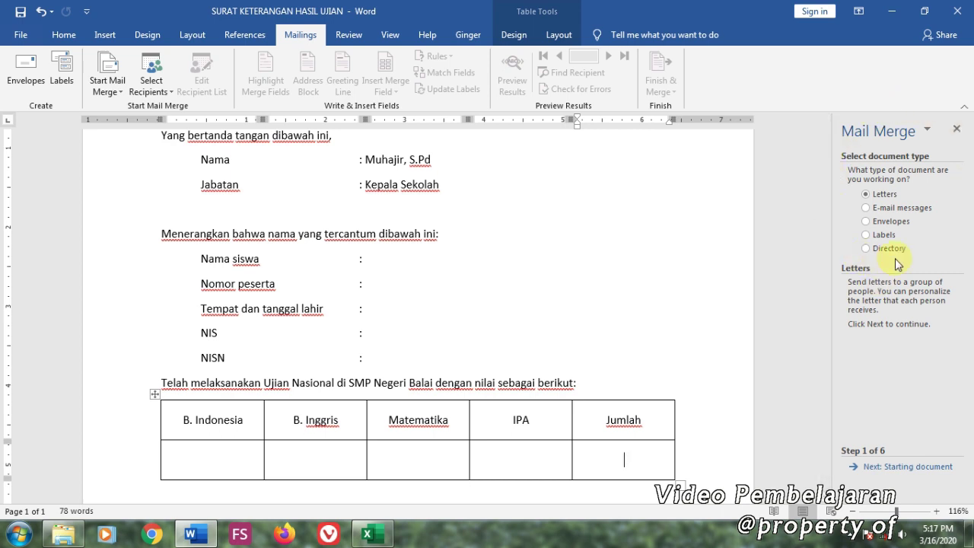
Look over E-mail messages, Envelopes and Directory, then choose Letters as the document type.
click(892, 209)
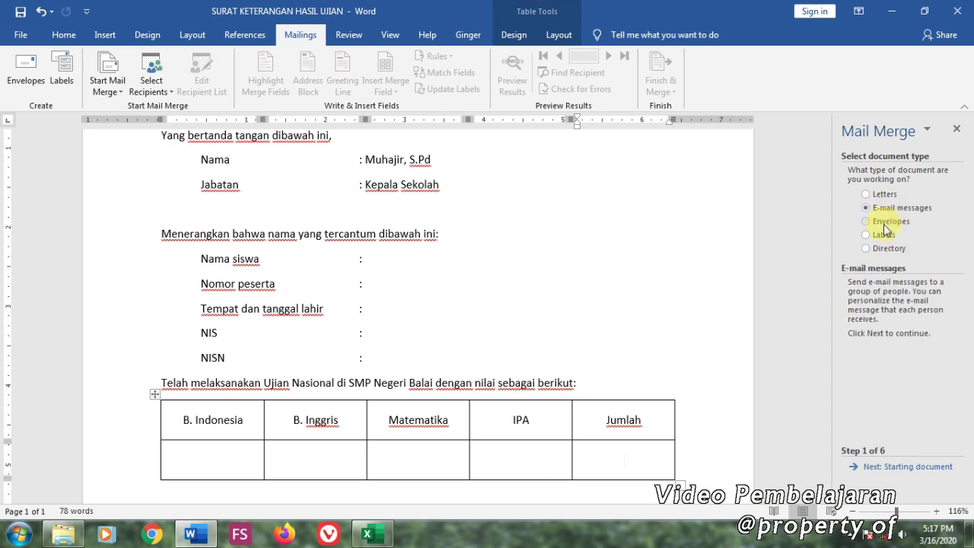
click(885, 222)
click(884, 249)
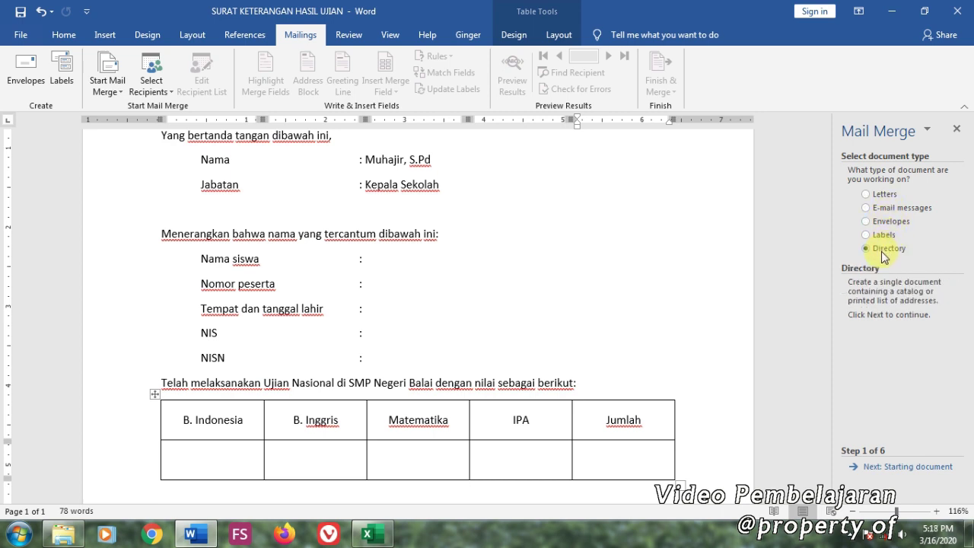
click(885, 196)
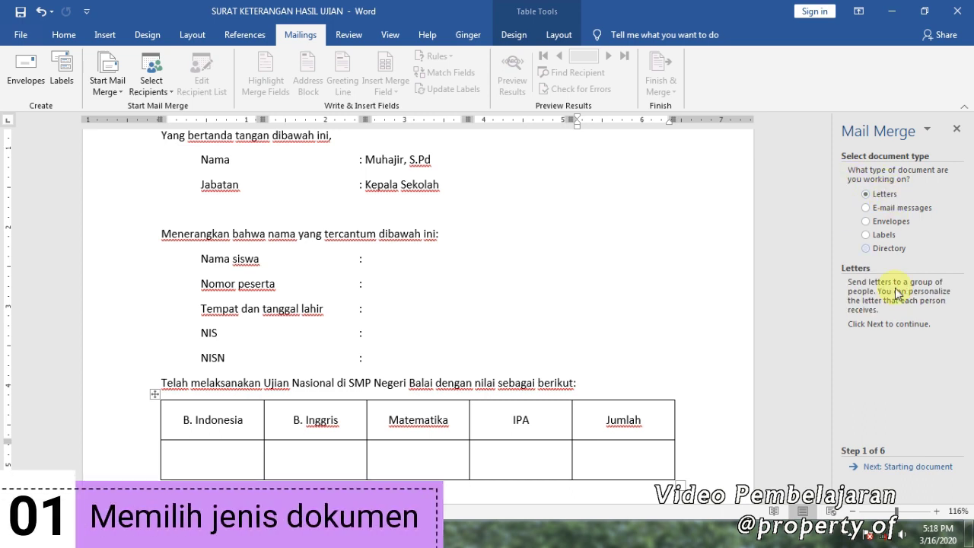
Keep the current document as the starting document and advance to recipient selection.
click(894, 468)
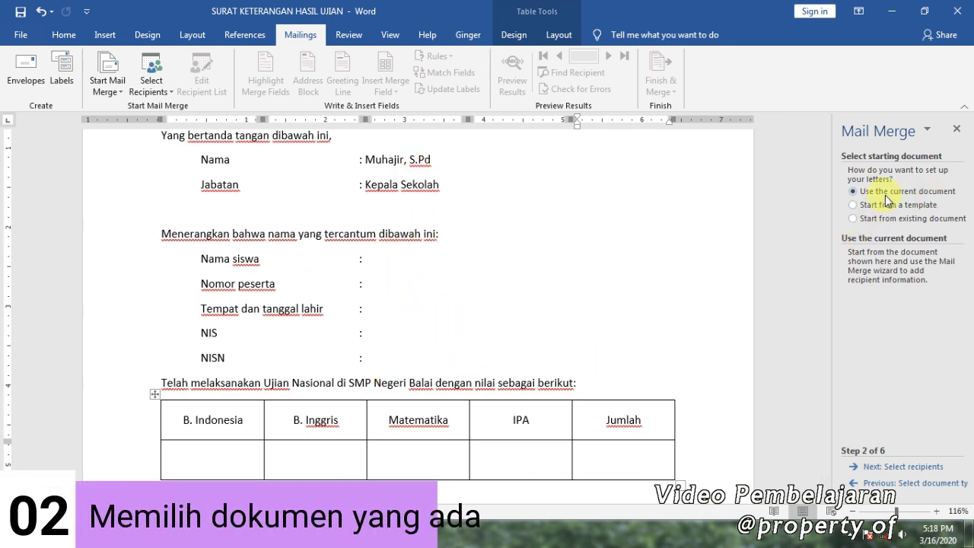
click(887, 467)
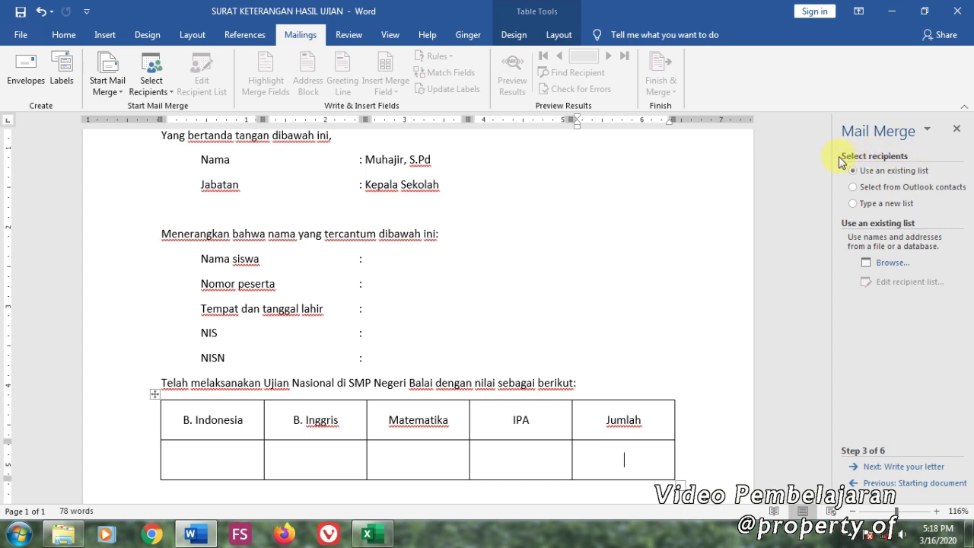
Pick database.xlsx, choose the Sheet1$ table, and accept all student records as recipients.
click(885, 262)
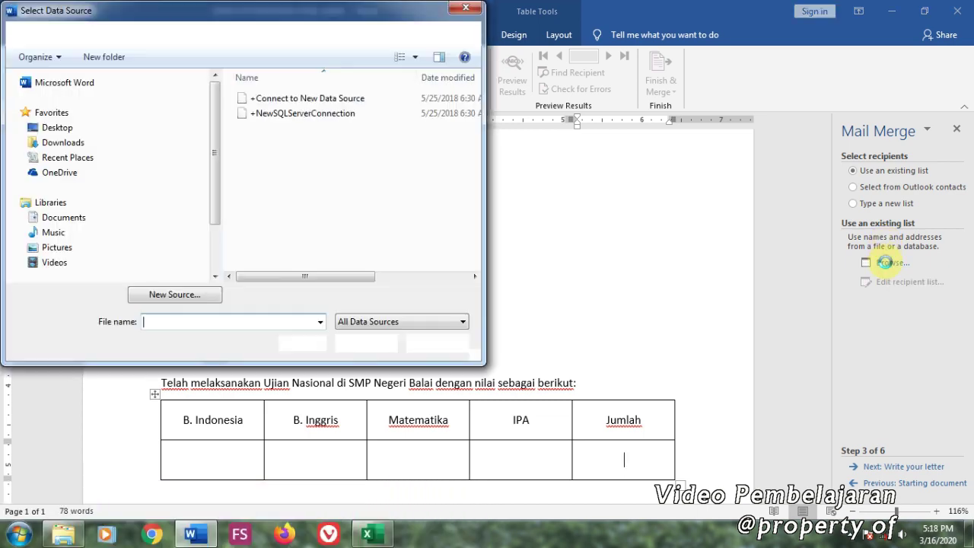
click(270, 114)
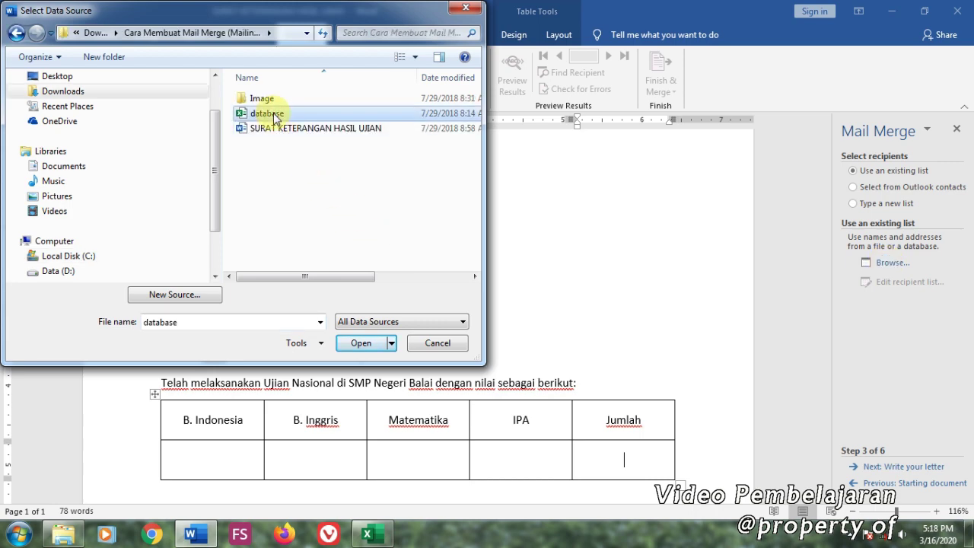
click(362, 343)
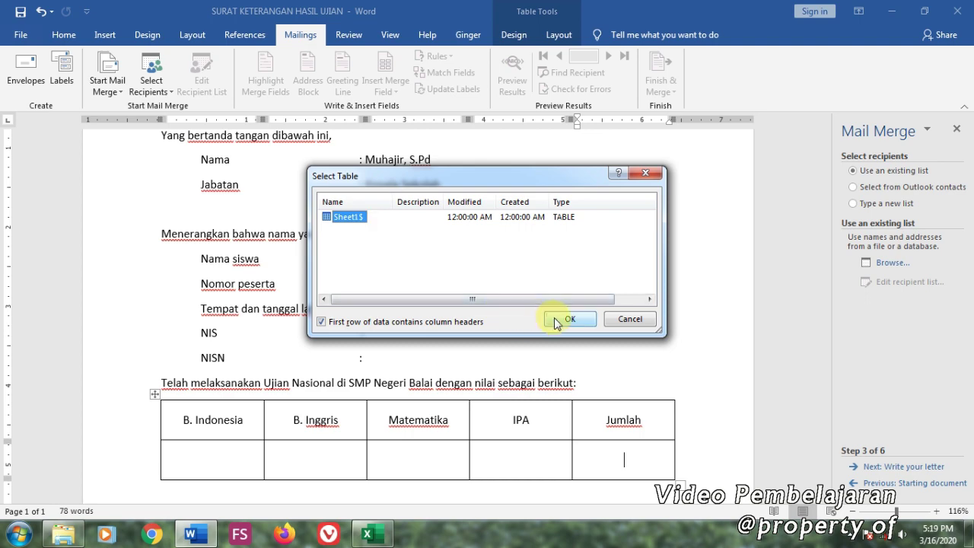
click(558, 320)
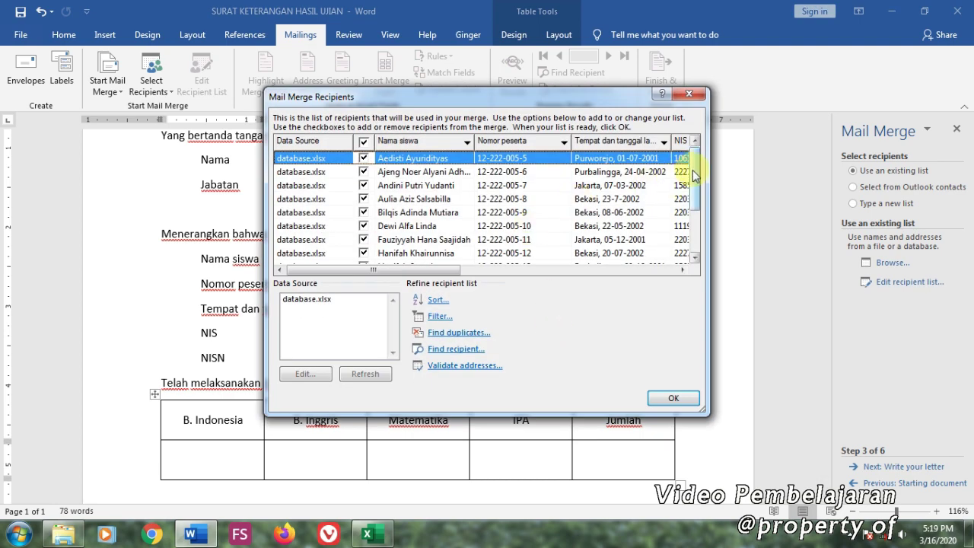
drag(690, 173, 691, 161)
drag(456, 269, 392, 283)
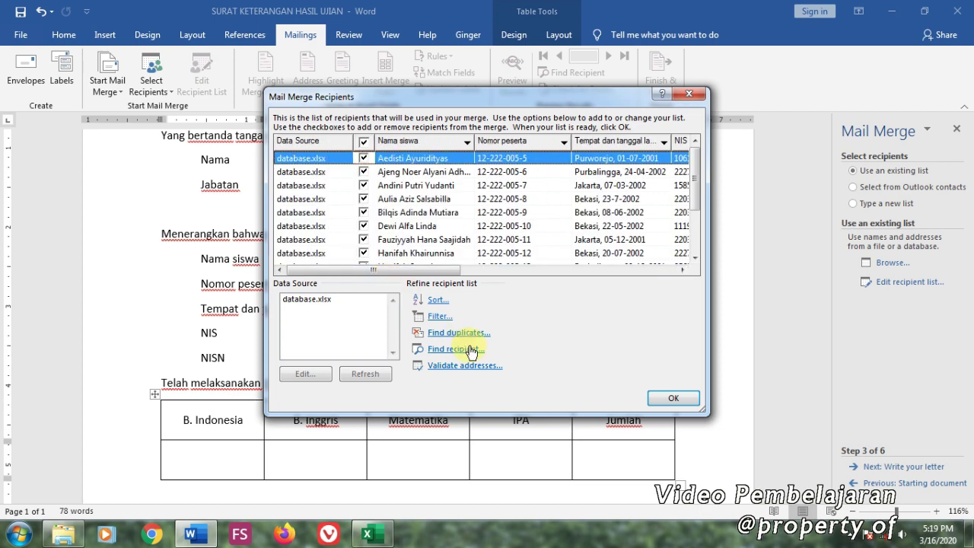
click(668, 399)
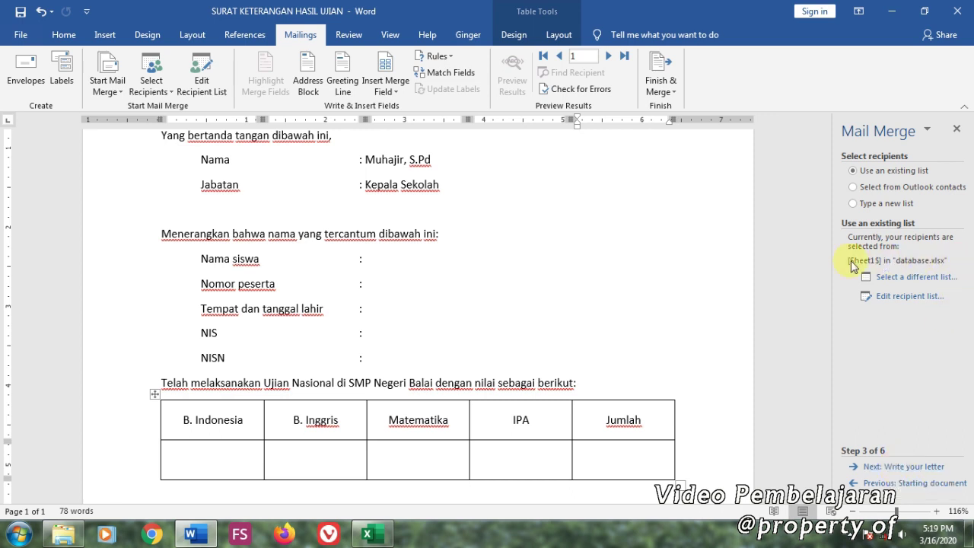
Insert the «Nama_siswa» merge field after the Nama siswa colon, checking the Excel names first.
click(880, 467)
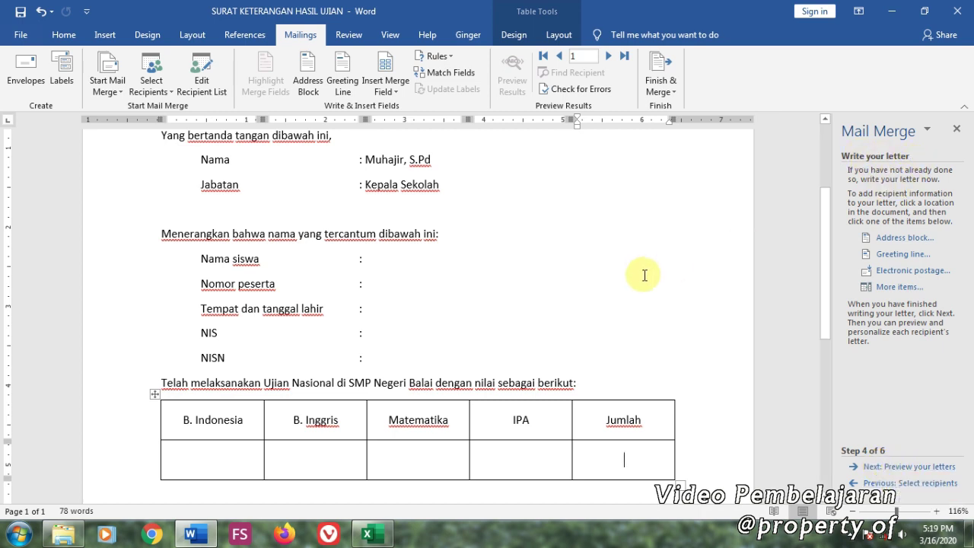
click(367, 260)
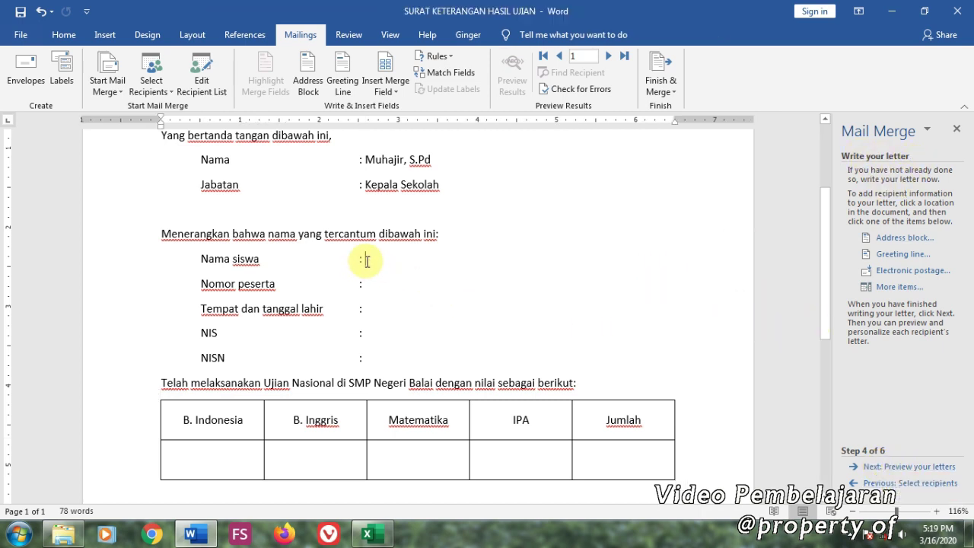
drag(259, 260, 200, 260)
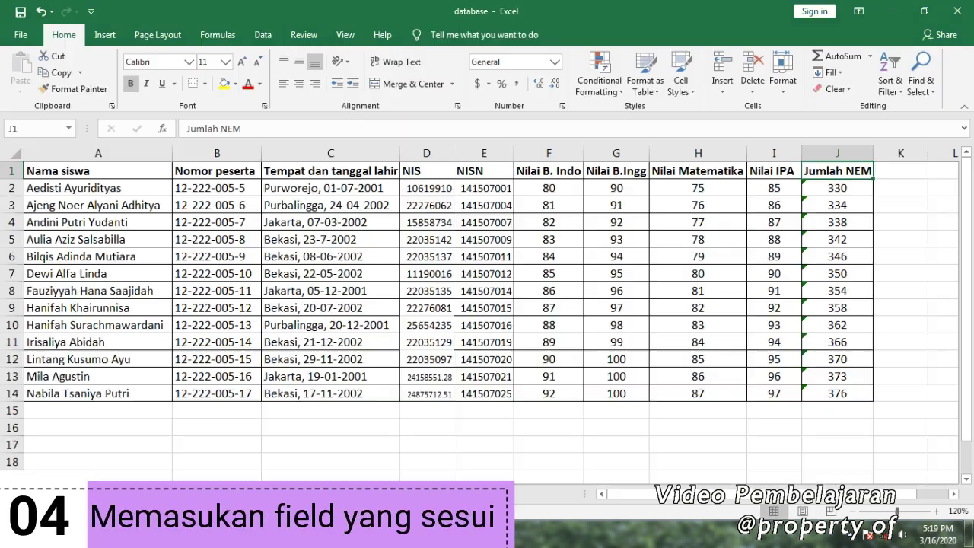
click(132, 189)
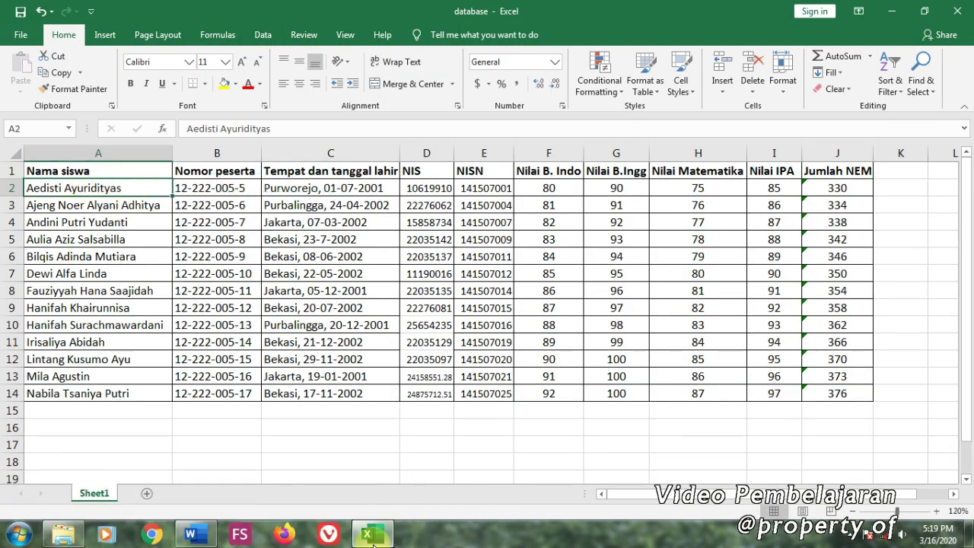
click(206, 534)
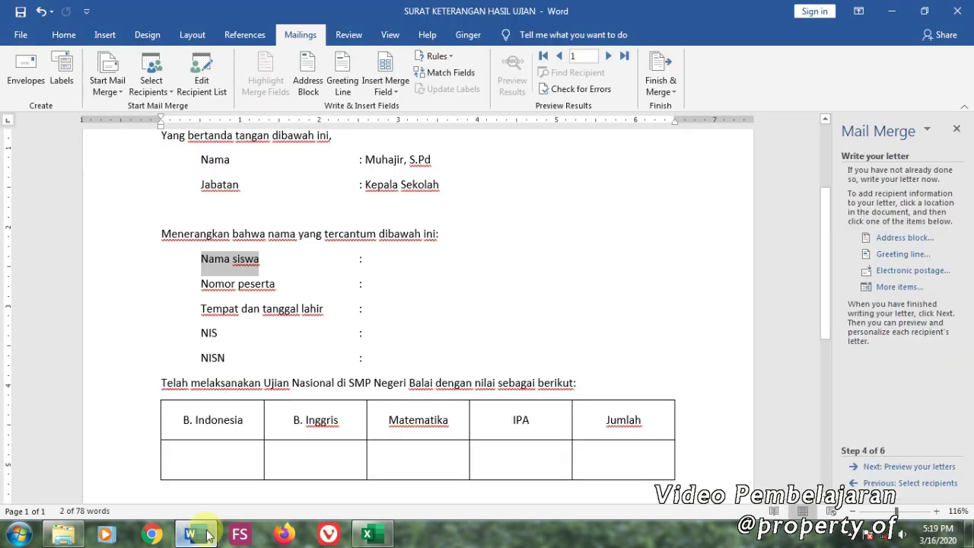
click(373, 261)
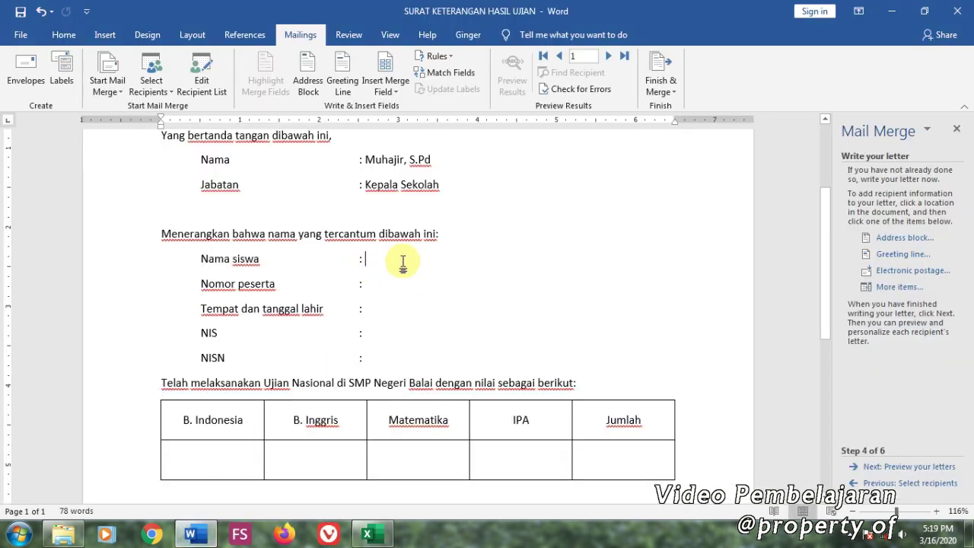
click(898, 286)
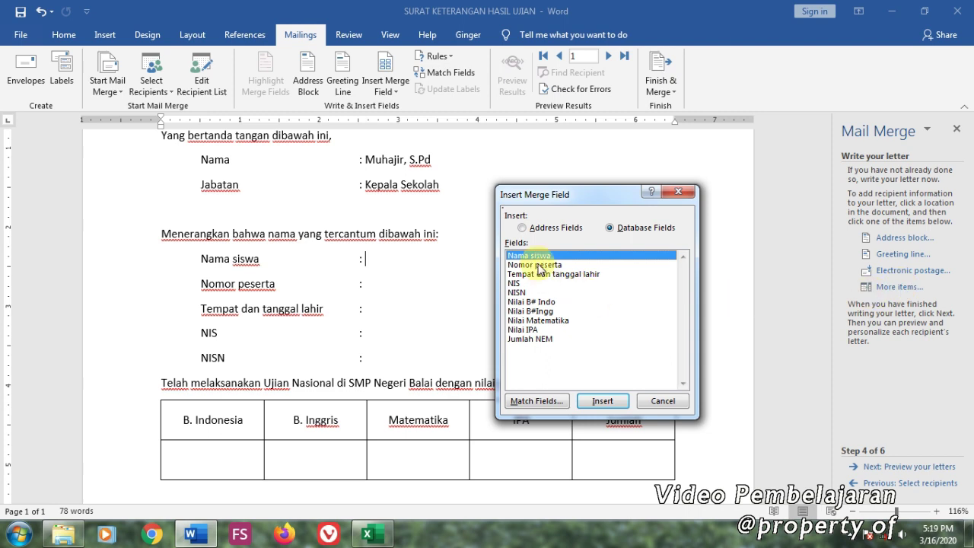
click(600, 398)
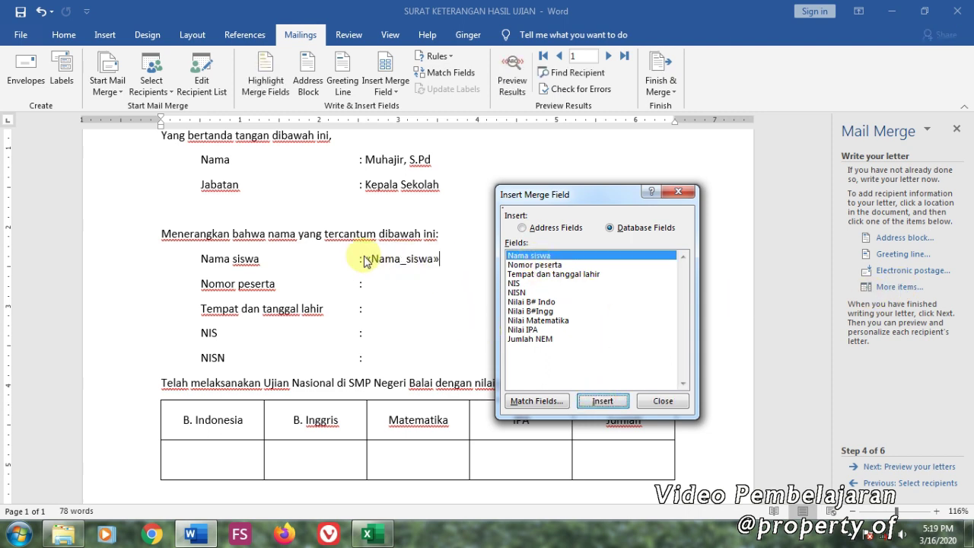
click(659, 400)
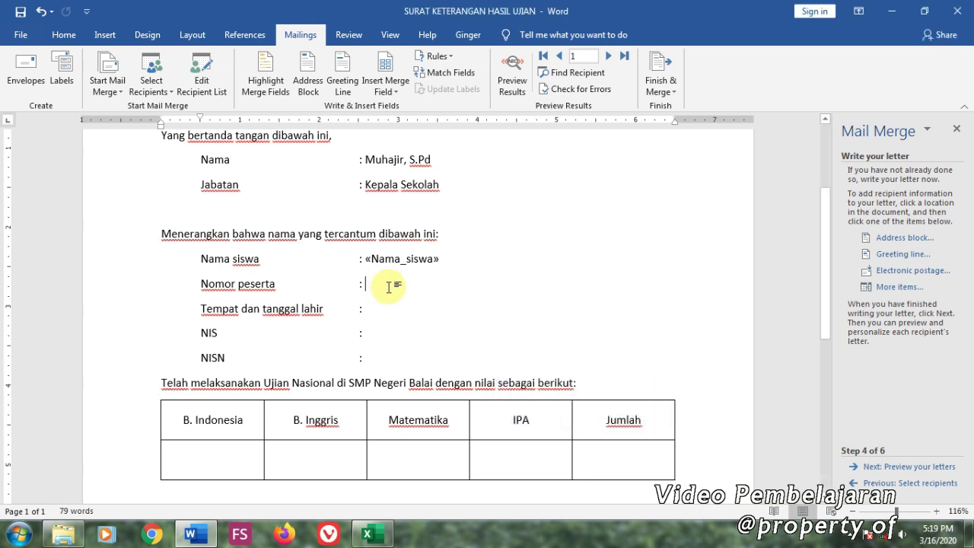
Insert the Nomor peserta and Tempat dan tanggal lahir merge fields on their lines.
click(887, 287)
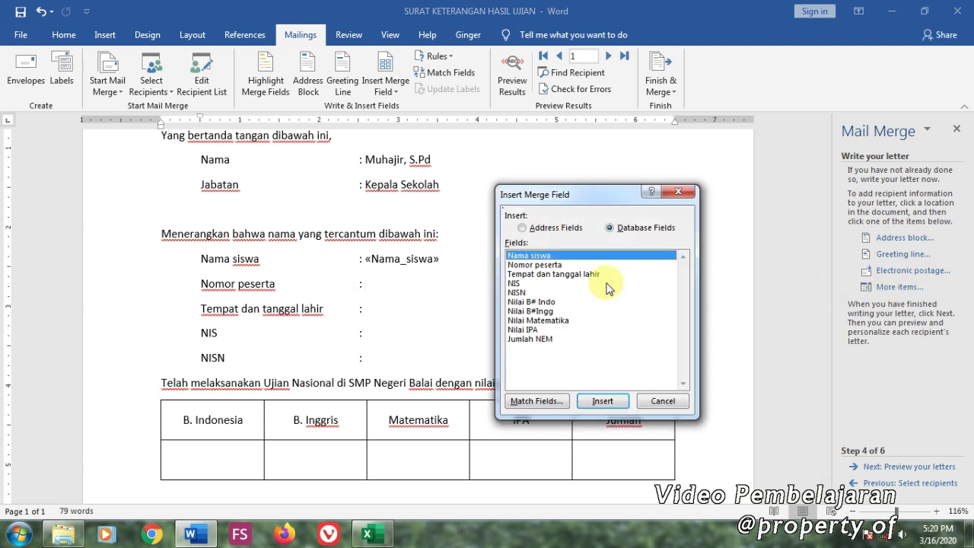
click(538, 265)
click(602, 401)
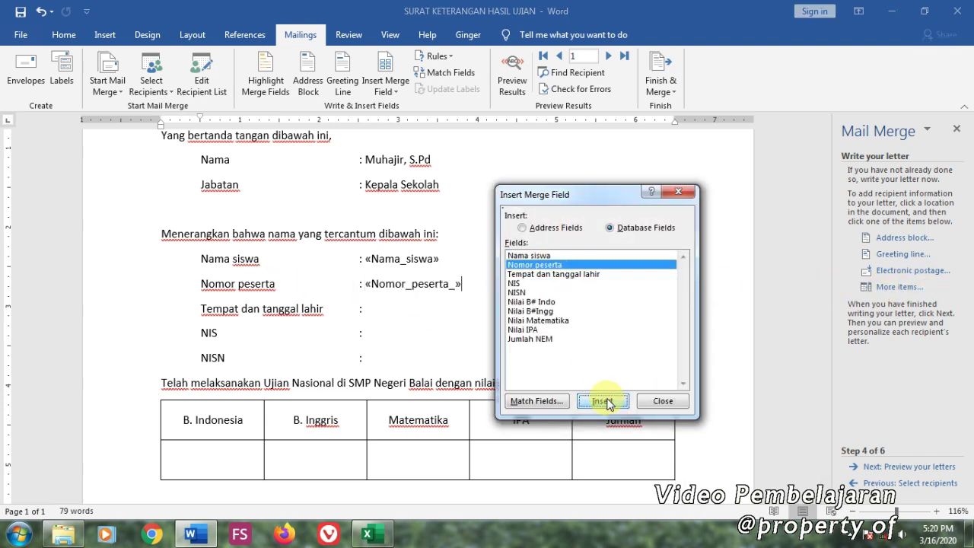
click(659, 401)
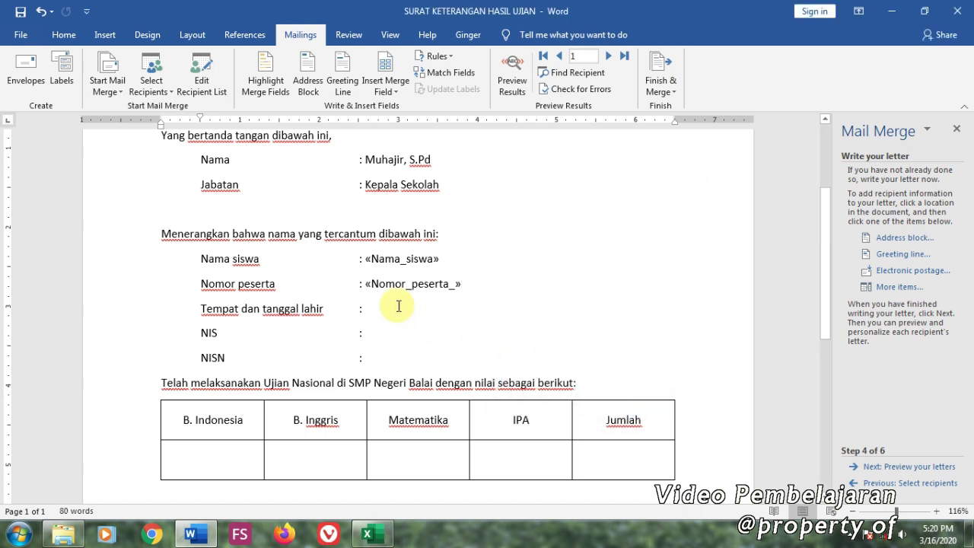
click(900, 289)
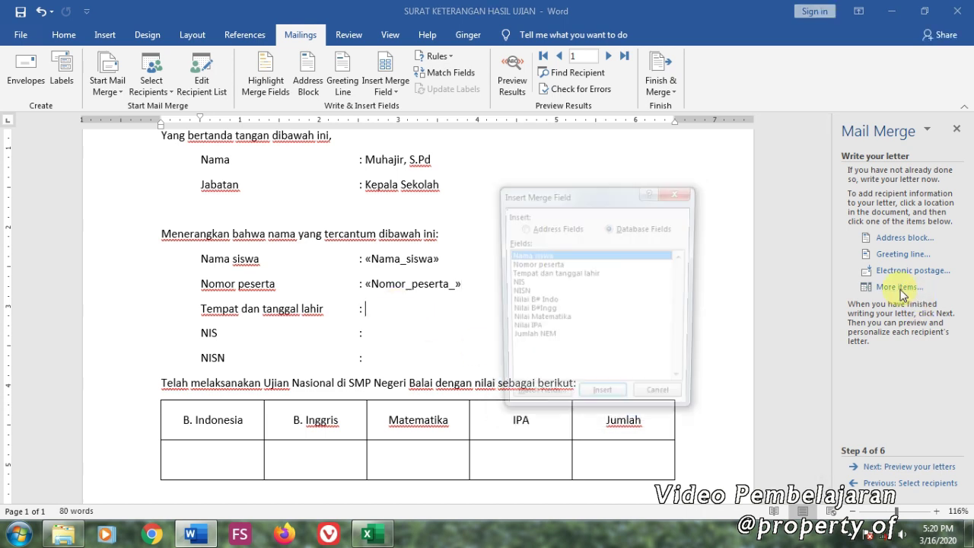
double_click(574, 275)
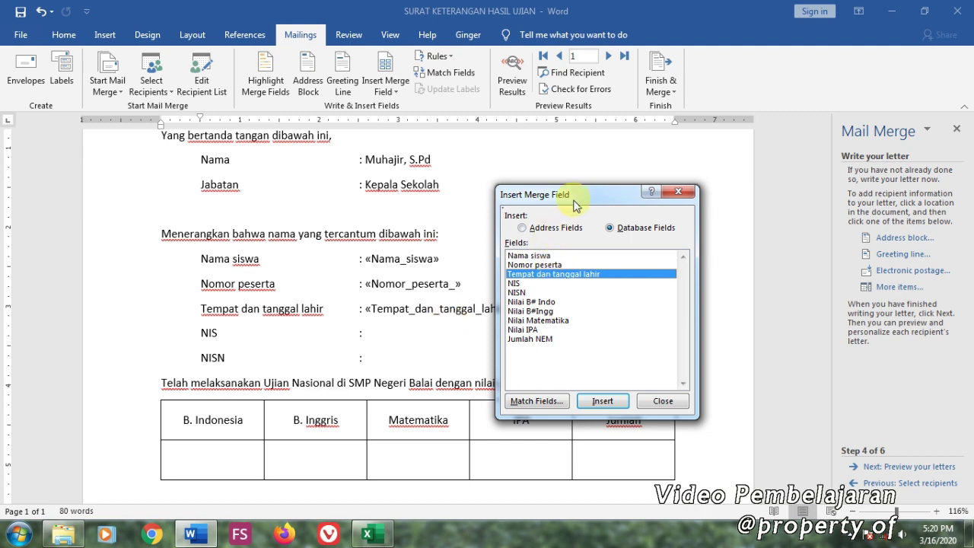
drag(576, 200, 637, 200)
click(717, 403)
Insert the NIS and NISN merge fields after their colons.
click(430, 341)
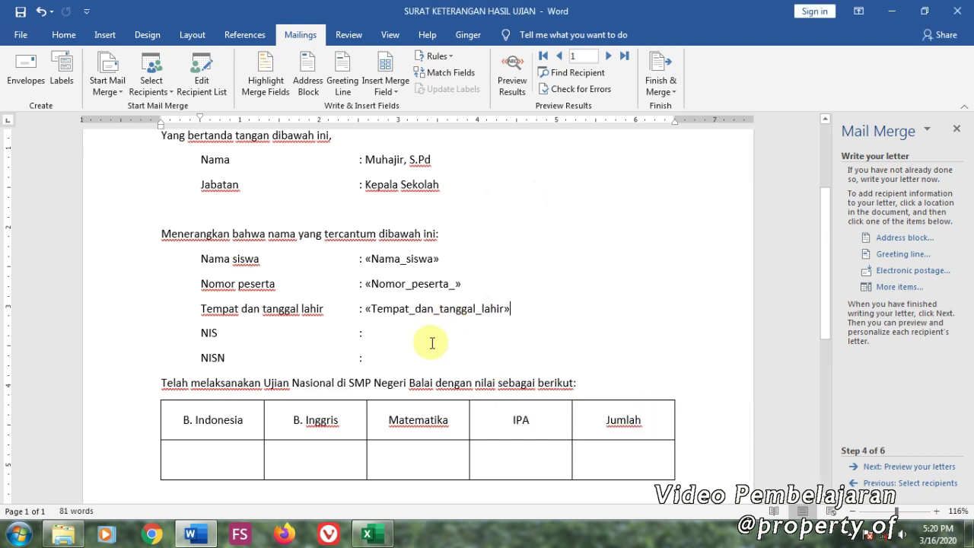
click(901, 286)
double_click(574, 284)
click(901, 287)
double_click(577, 293)
Fill the B. Indonesia, B. Inggris, Matematika and IPA score cells with their Nilai fields.
click(212, 459)
click(901, 287)
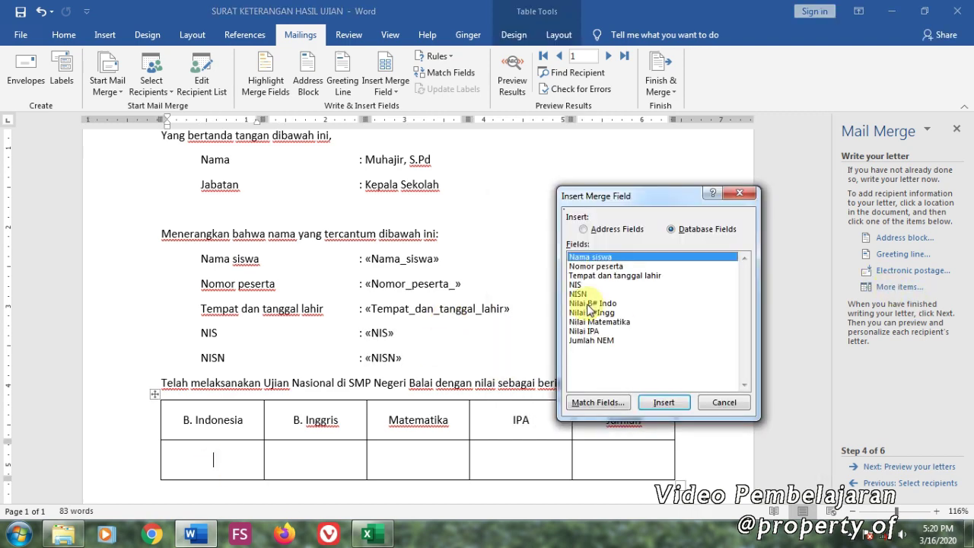
double_click(593, 303)
click(873, 287)
double_click(582, 312)
click(431, 461)
click(874, 287)
double_click(589, 332)
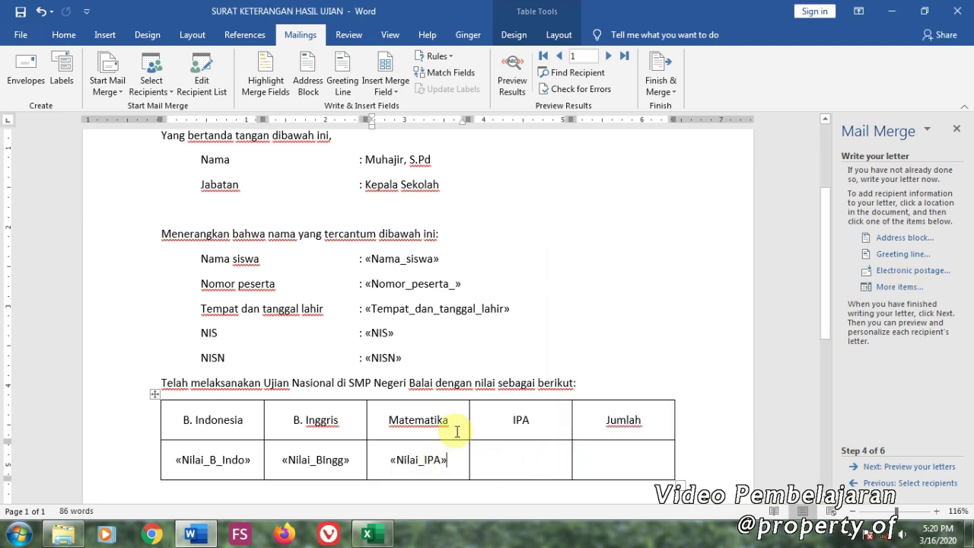
double_click(599, 321)
click(530, 458)
double_click(584, 331)
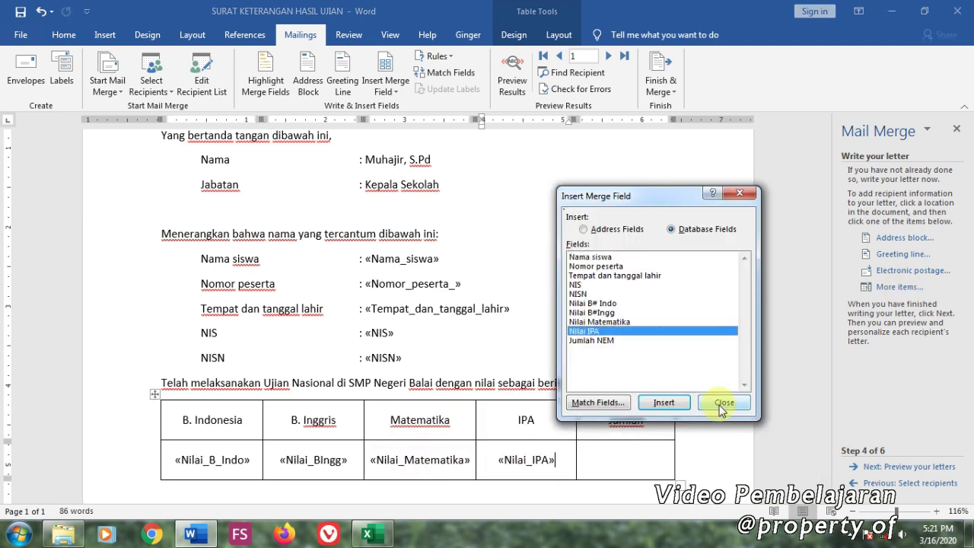
Insert the «Jumlah_NEM» field into the Jumlah score cell.
click(626, 459)
click(899, 287)
click(595, 340)
double_click(595, 341)
scroll(598, 347, down, 4)
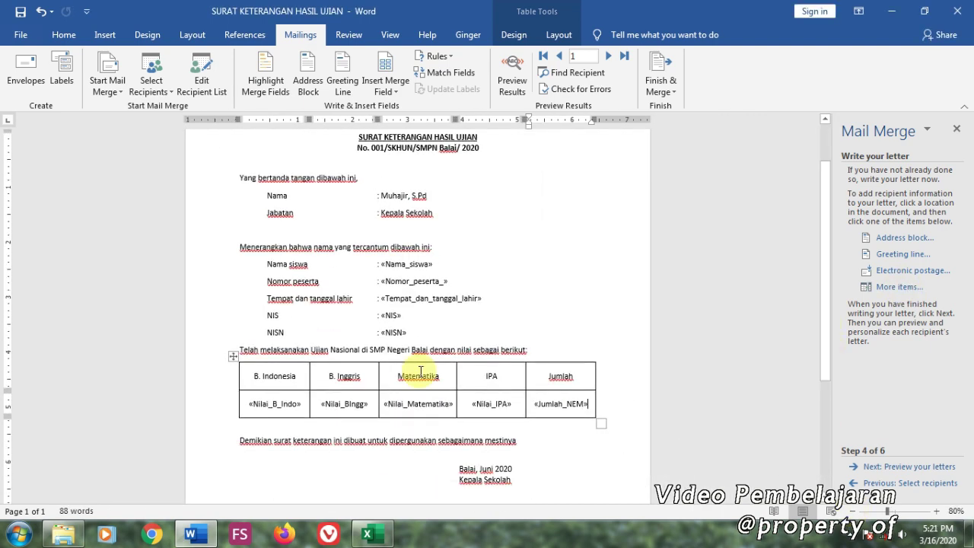
Move the wizard to previewing the letters and enlarge the letter on screen.
click(924, 468)
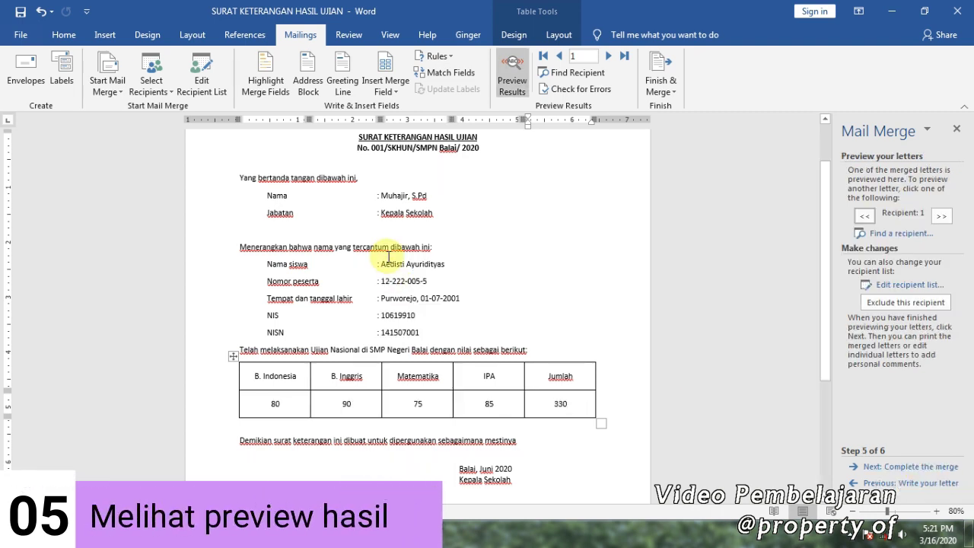
click(938, 511)
click(938, 511)
click(938, 511)
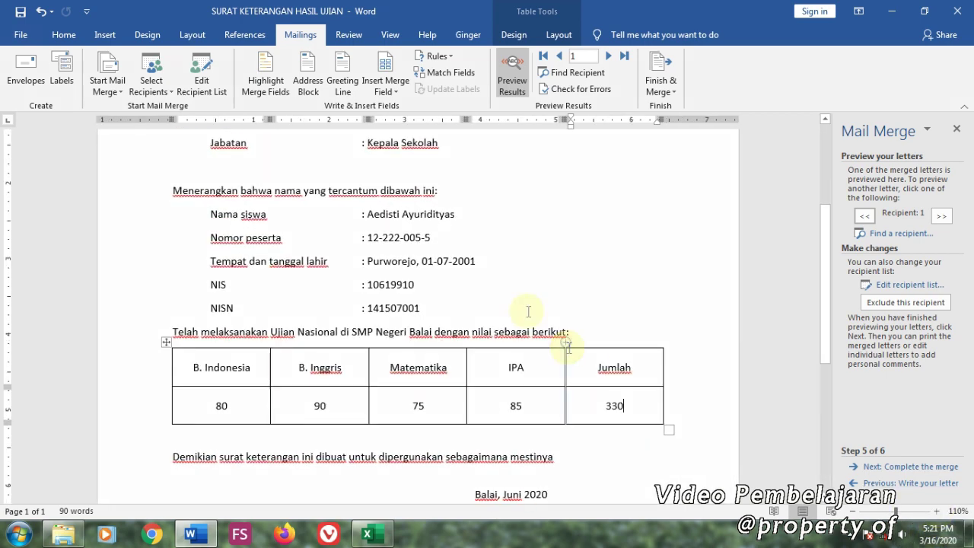
scroll(437, 321, up, 5)
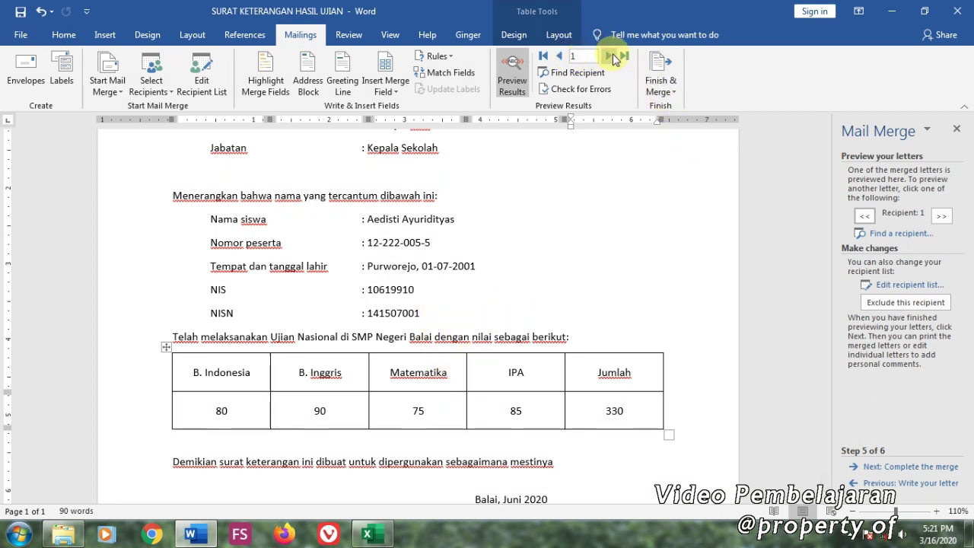
Step through the students' letters to recipient 13, whose total is 376.
click(610, 55)
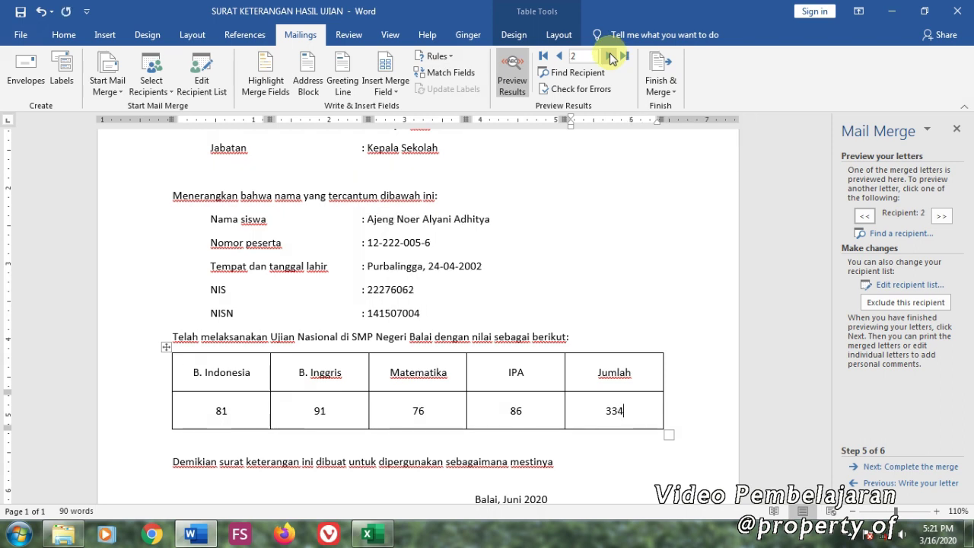
click(609, 55)
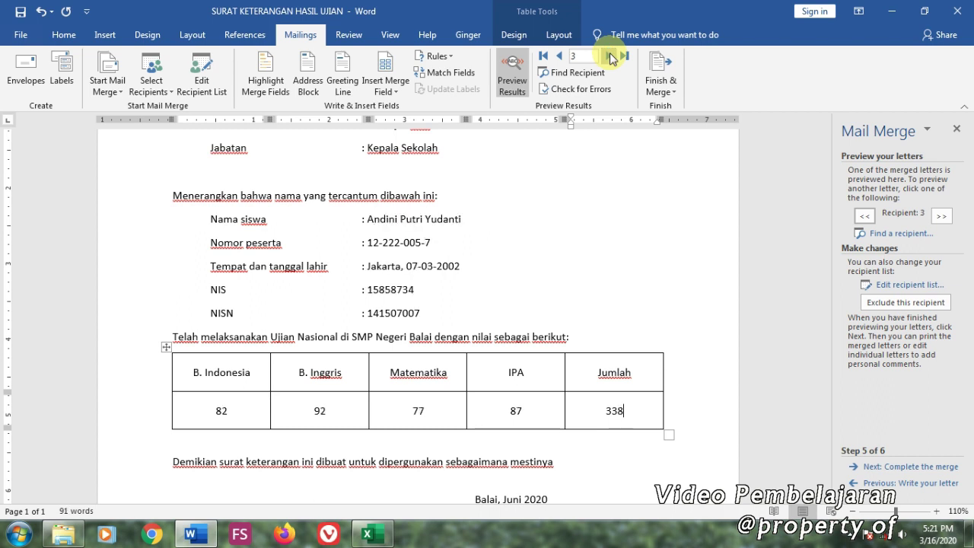
double_click(609, 55)
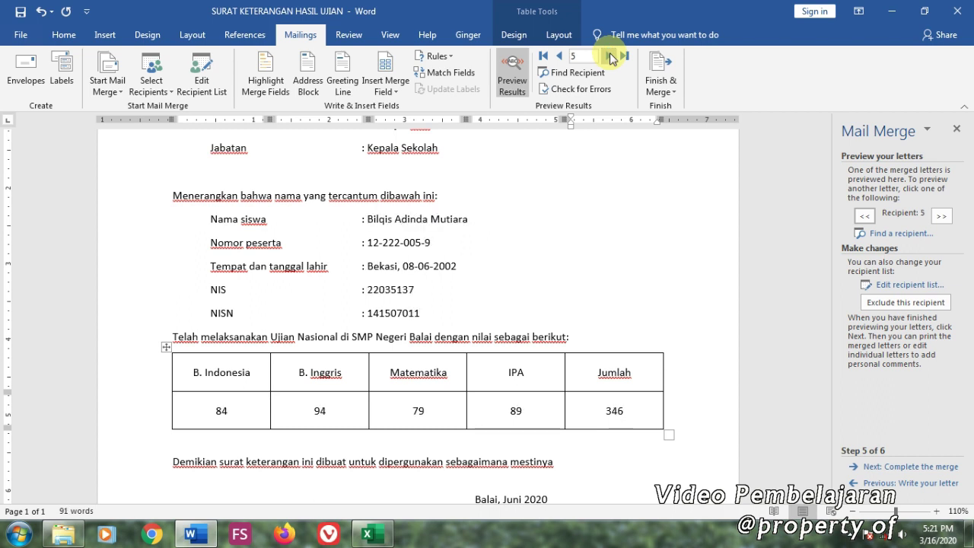
click(610, 56)
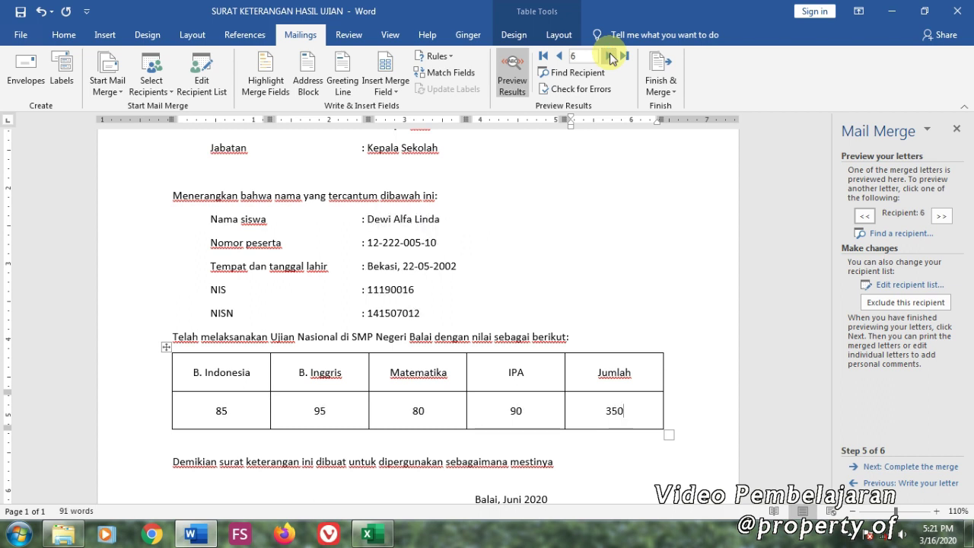
click(609, 56)
click(609, 56)
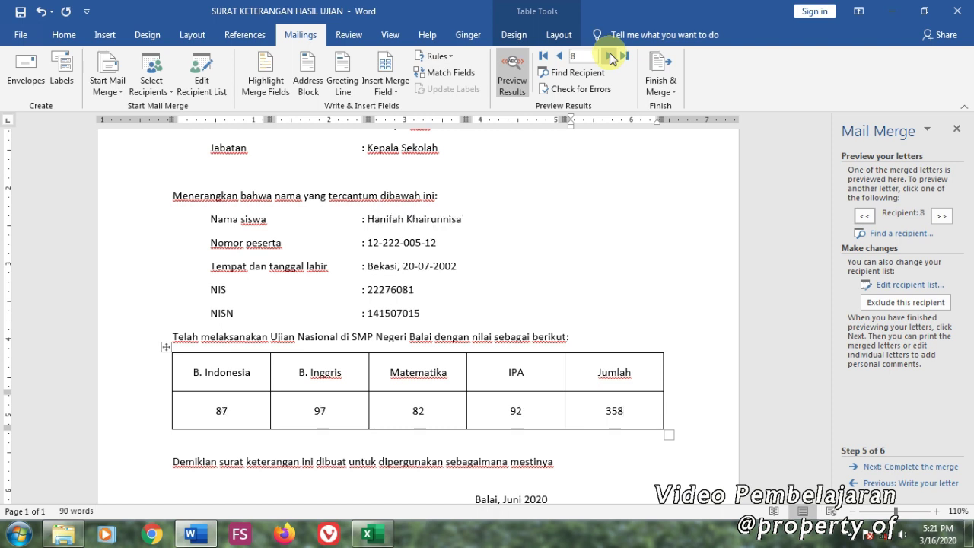
click(609, 55)
click(609, 55)
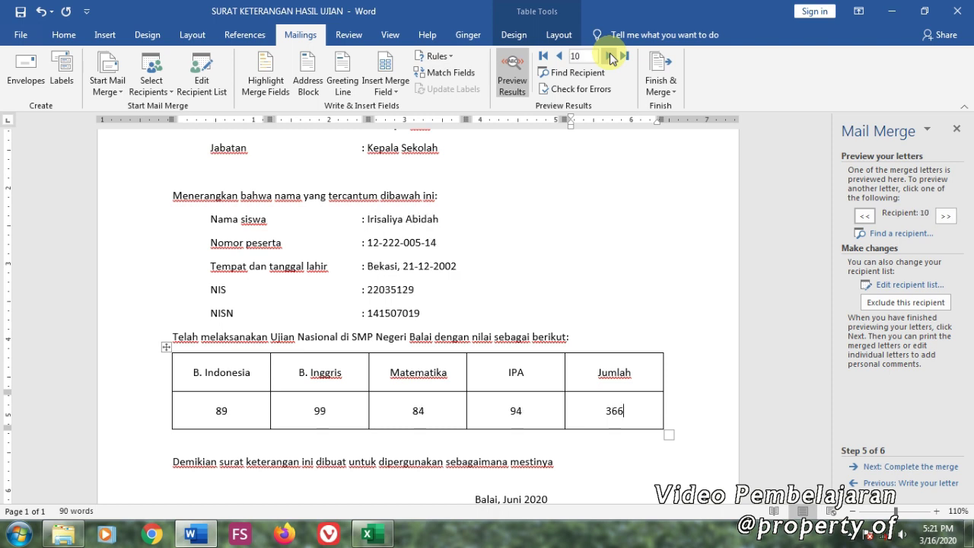
click(610, 56)
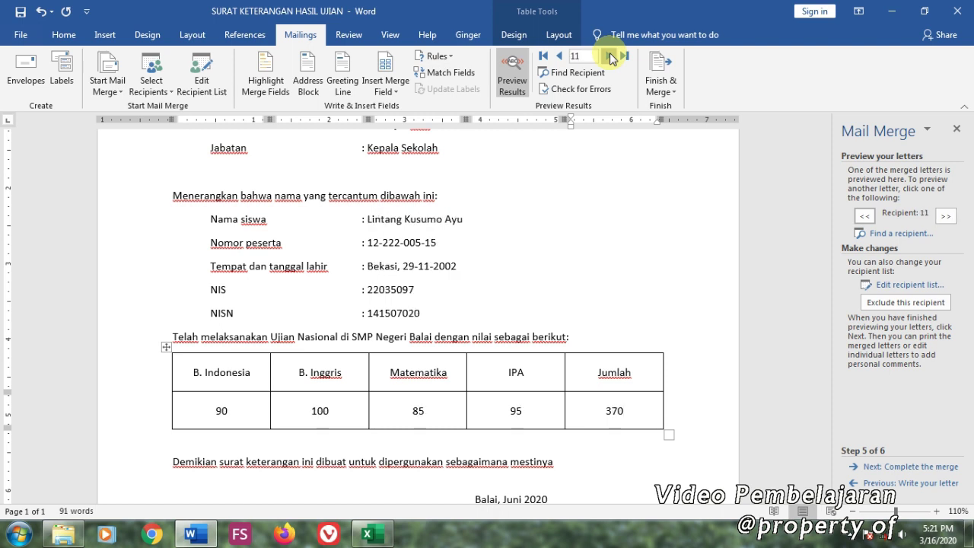
click(609, 56)
click(610, 56)
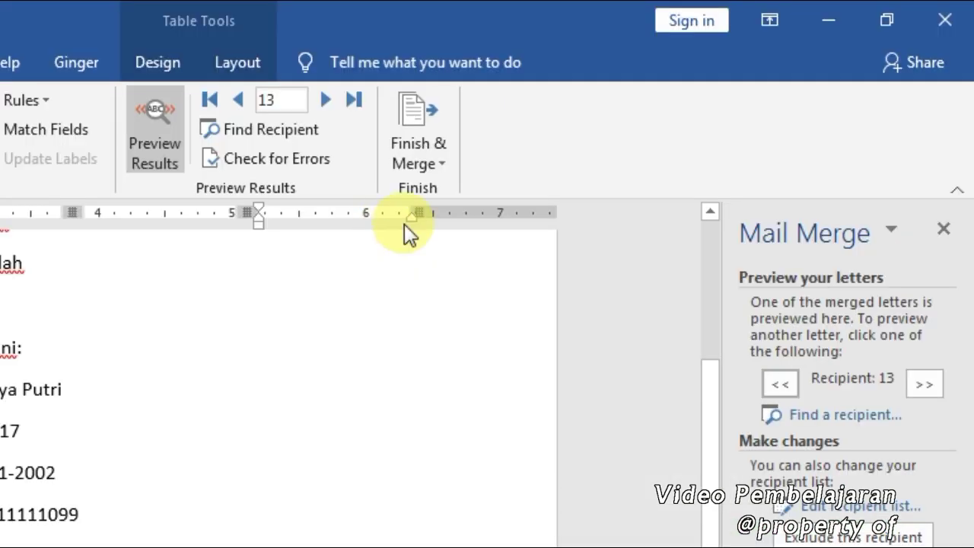
Use Finish & Merge > Print Documents to merge all records to the printer.
click(442, 164)
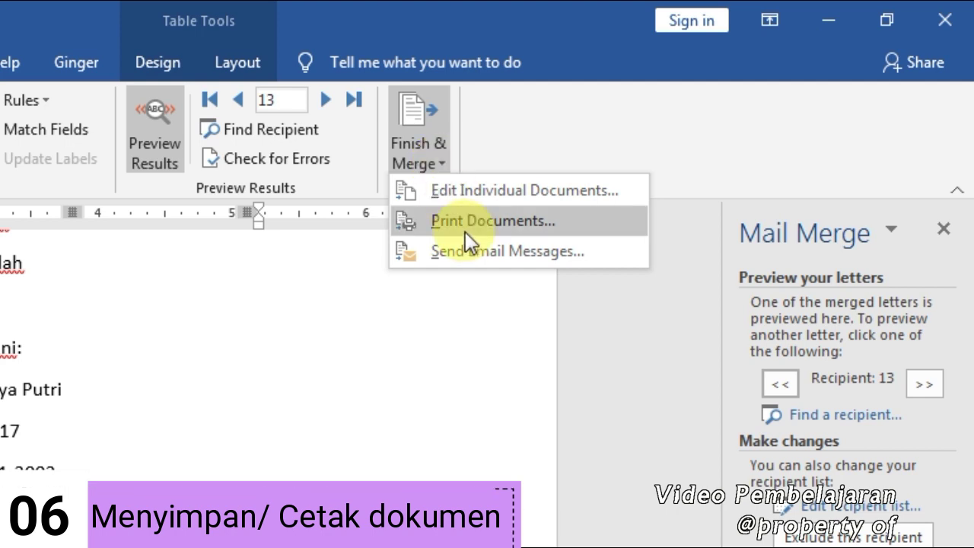
click(512, 222)
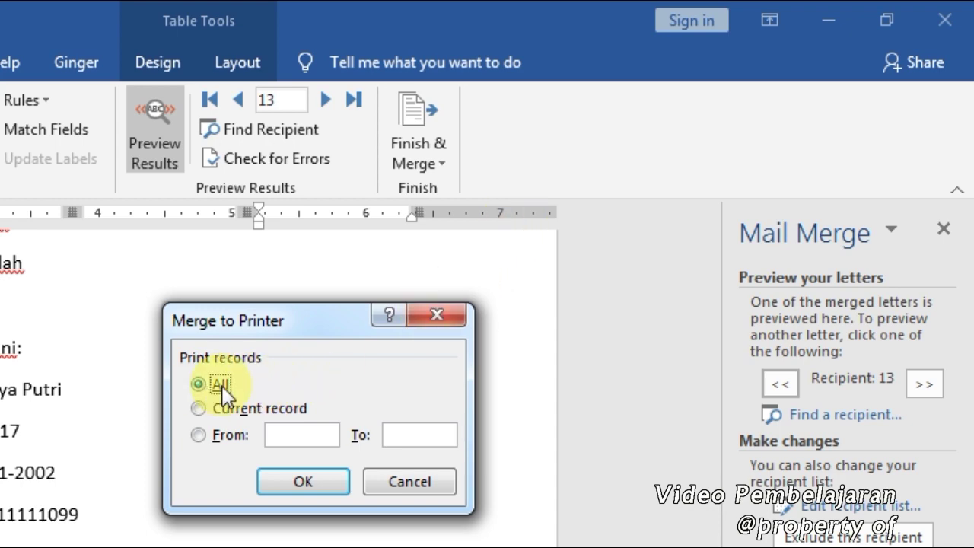
click(298, 484)
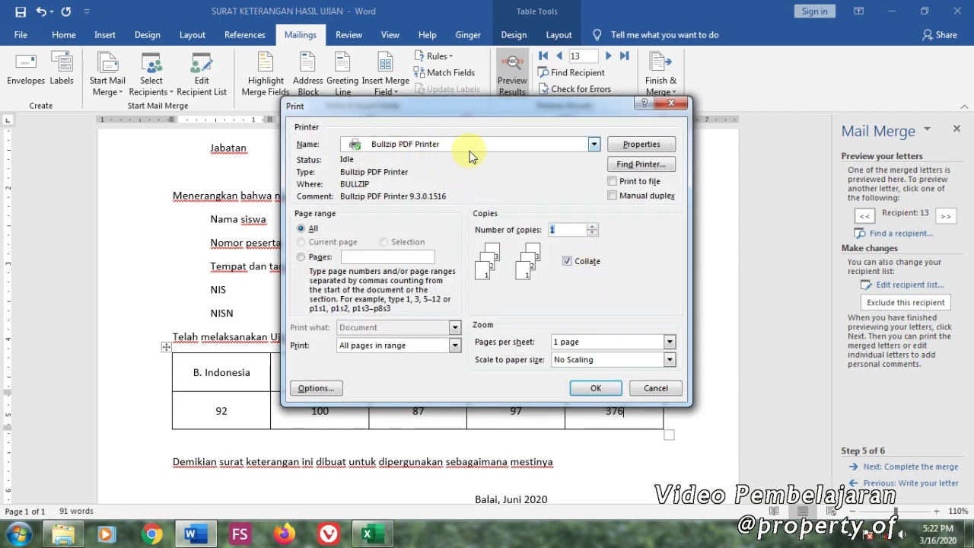
Keep Bullzip PDF Printer as the printer and print the merged letters.
click(592, 145)
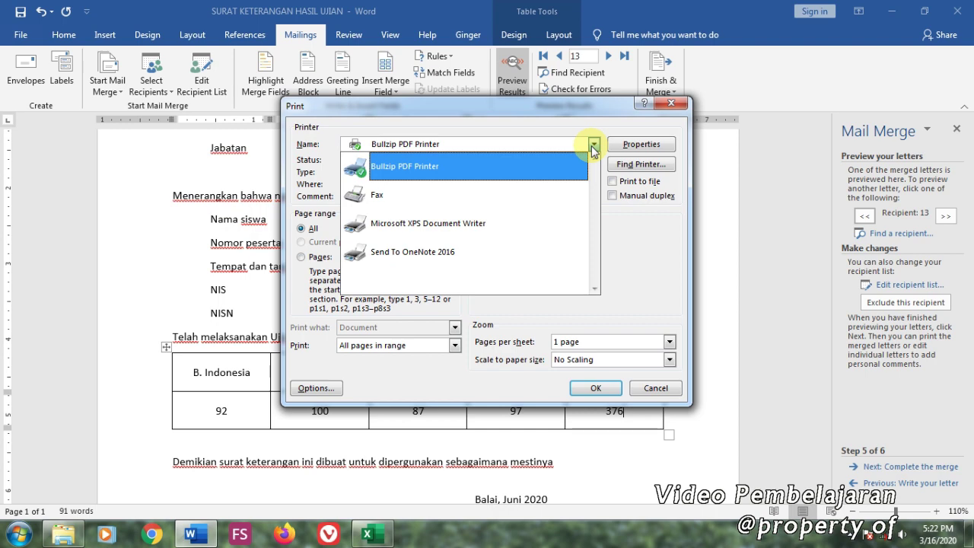
click(591, 146)
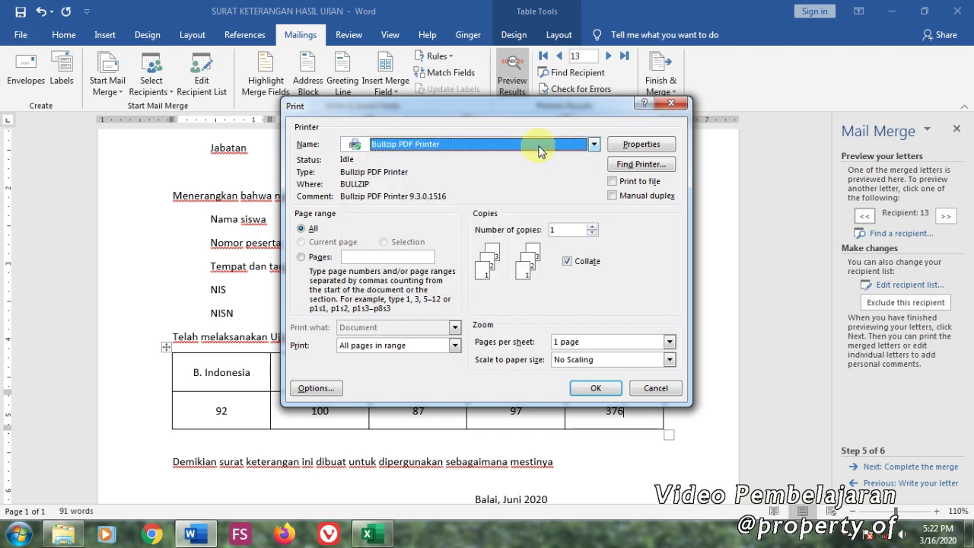
click(594, 390)
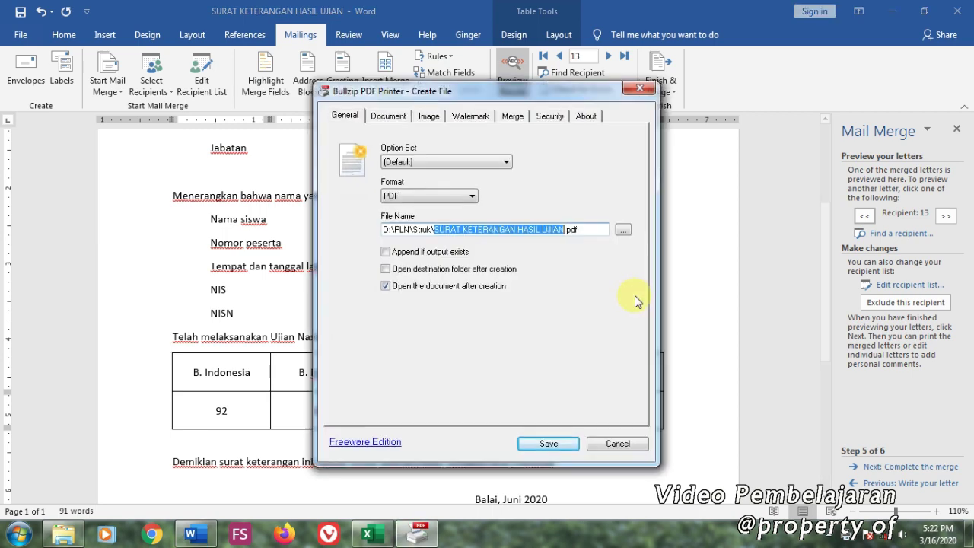
Save the 13-page SURAT KETERANGAN HASIL UJIAN PDF into the Downloads mail-merge folder.
click(621, 232)
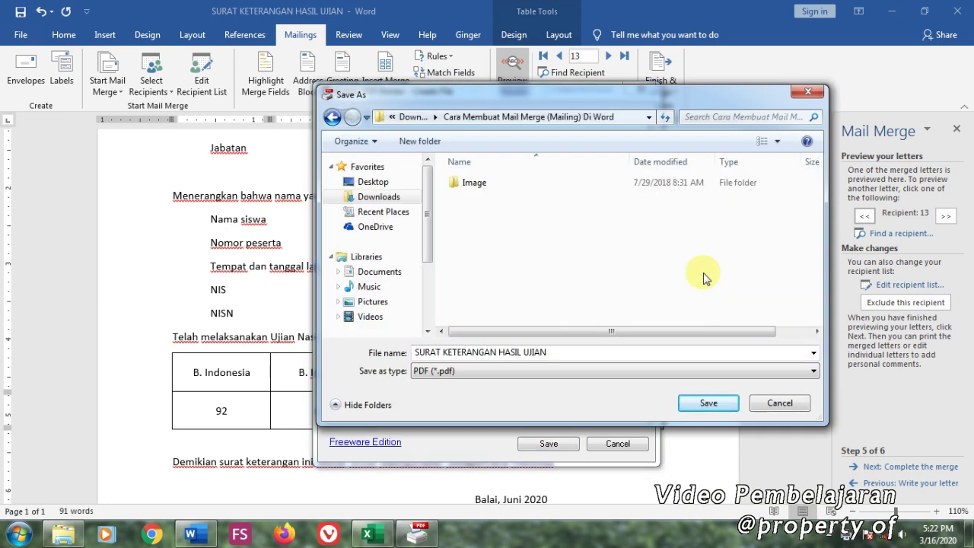
double_click(557, 355)
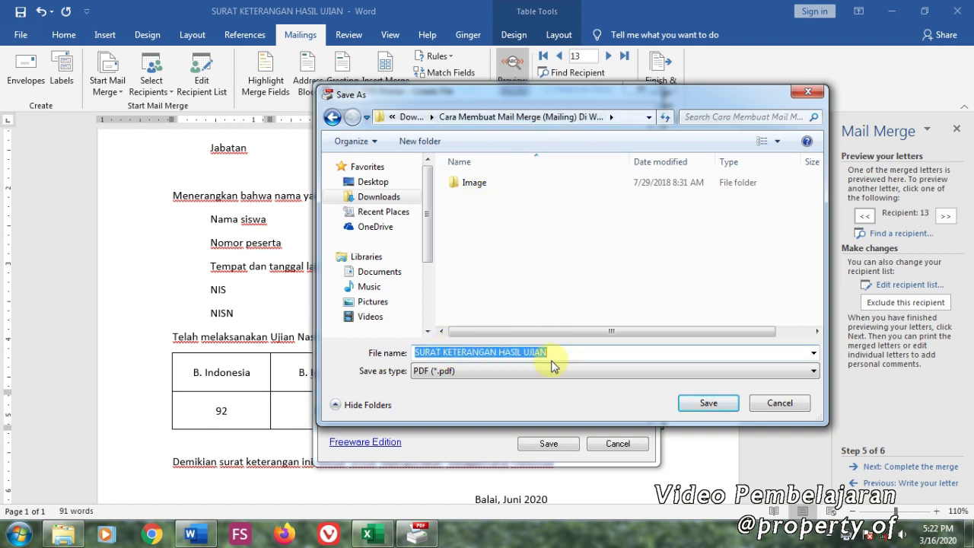
click(701, 405)
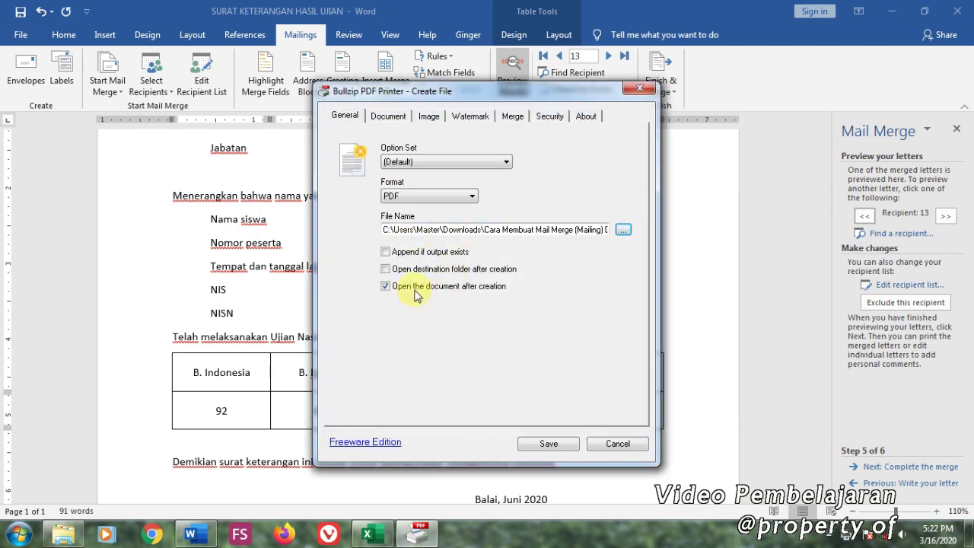
click(553, 445)
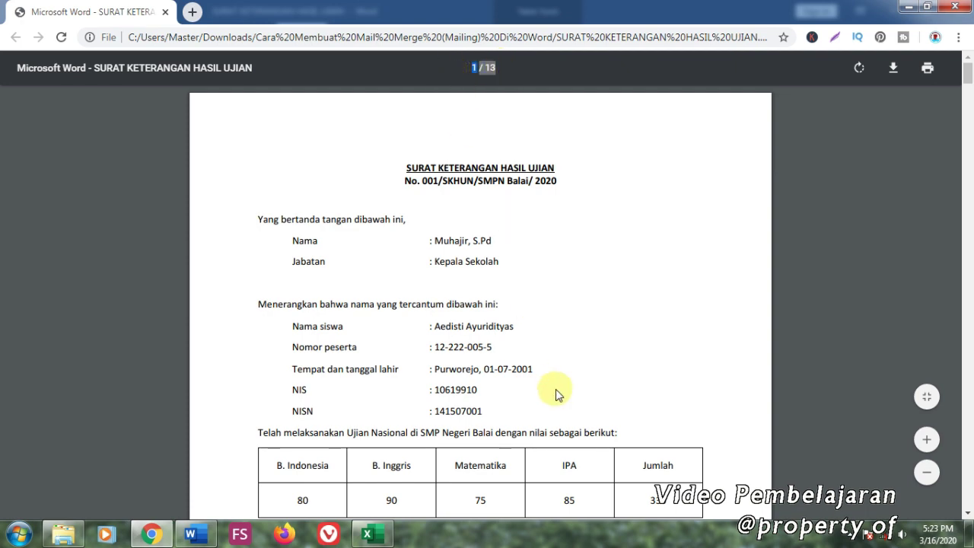
scroll(551, 388, down, 3)
scroll(551, 388, down, 3)
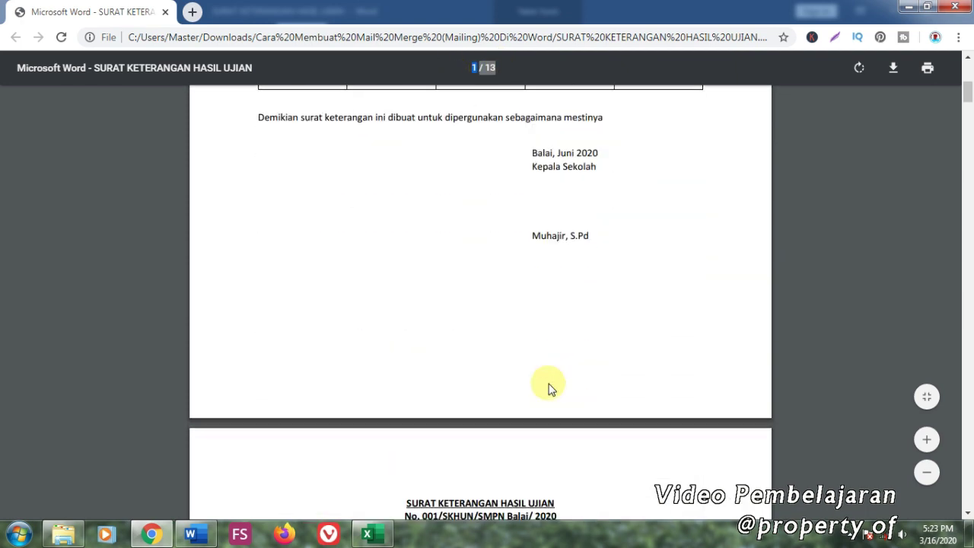
scroll(550, 388, up, 3)
scroll(549, 379, down, 2)
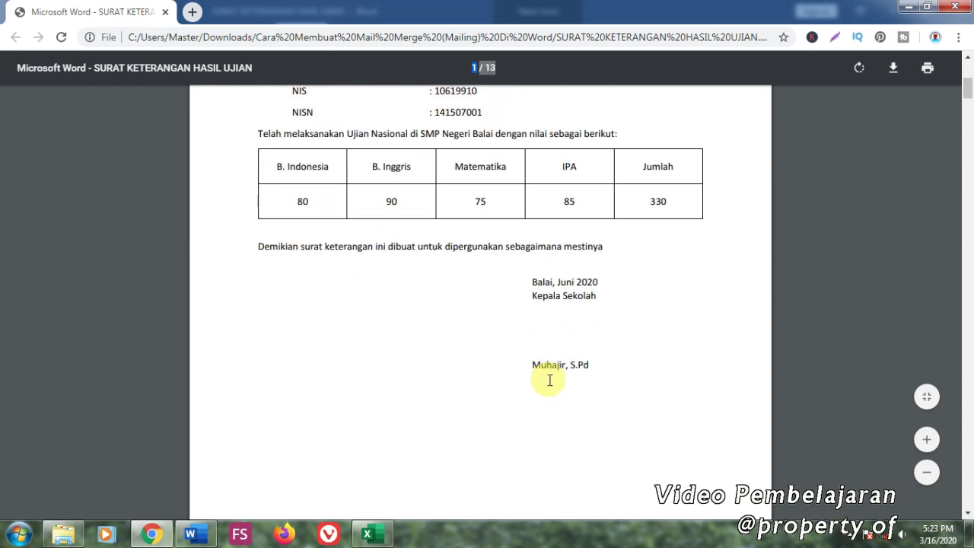
scroll(549, 380, down, 5)
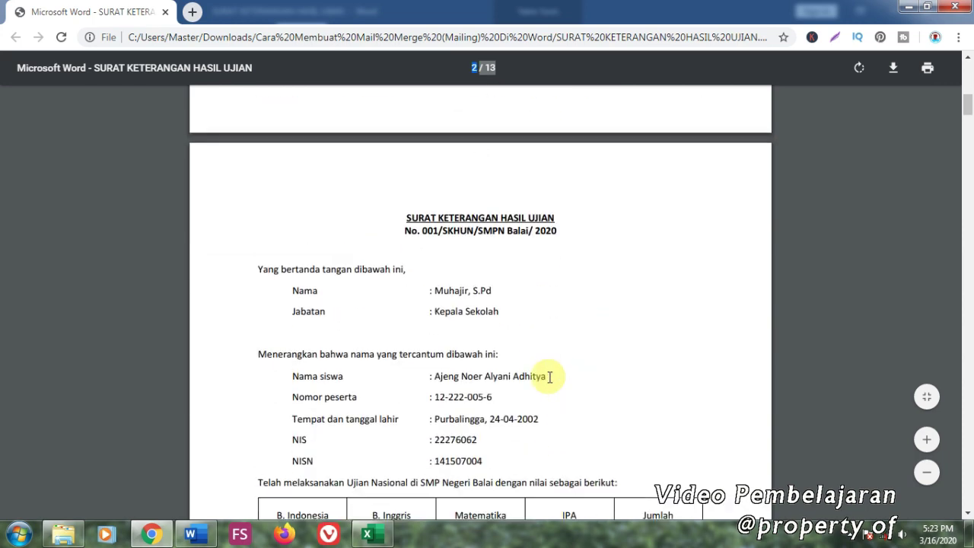
scroll(550, 376, down, 2)
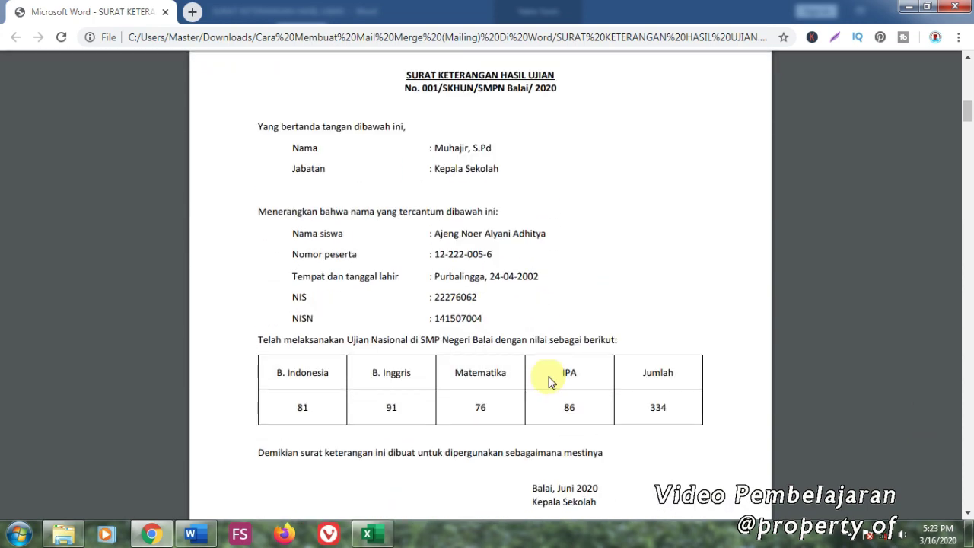
scroll(551, 381, down, 5)
scroll(551, 381, down, 5)
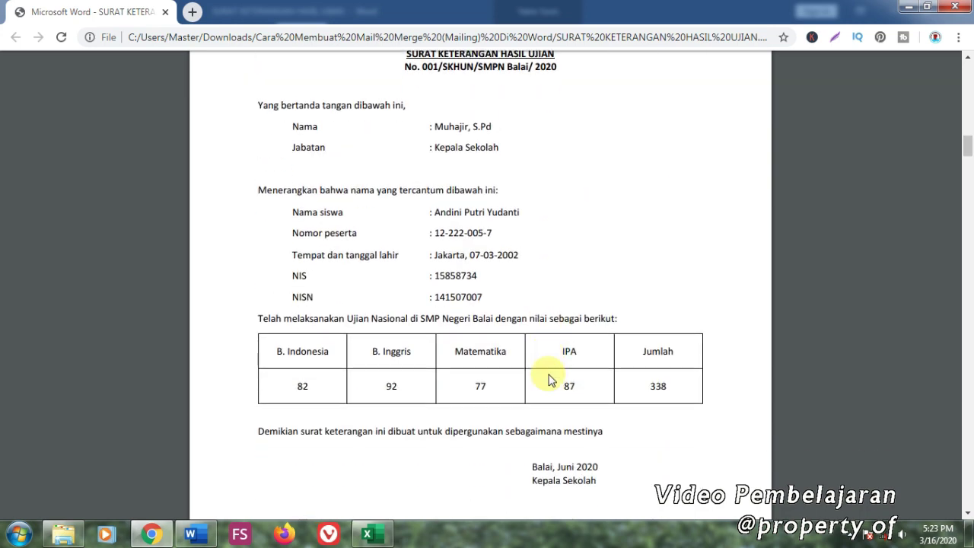
scroll(549, 379, down, 5)
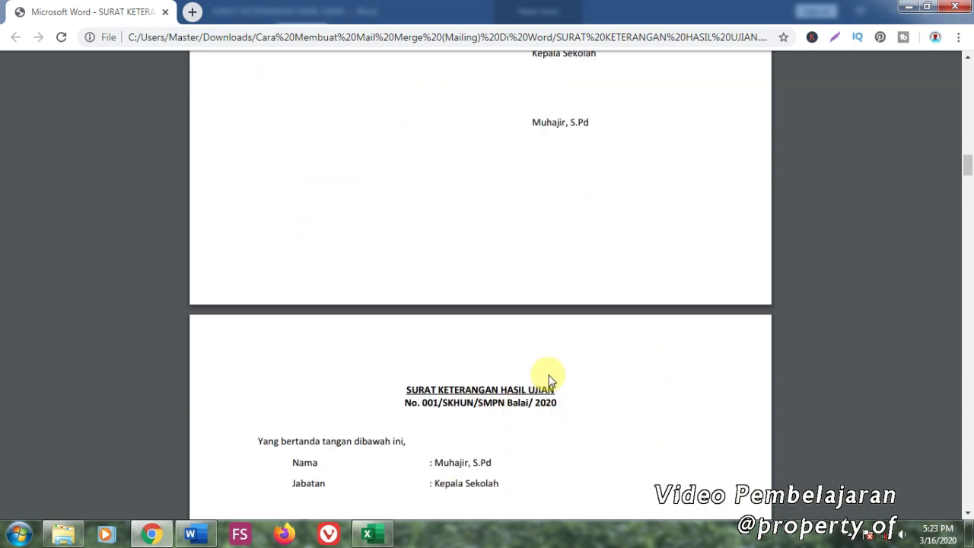
scroll(549, 380, down, 4)
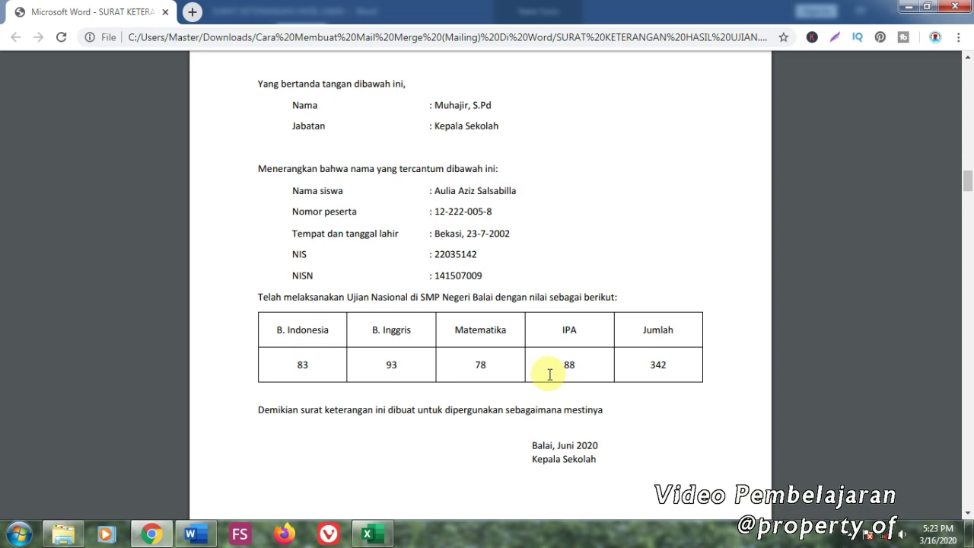
scroll(551, 380, down, 5)
scroll(551, 381, down, 5)
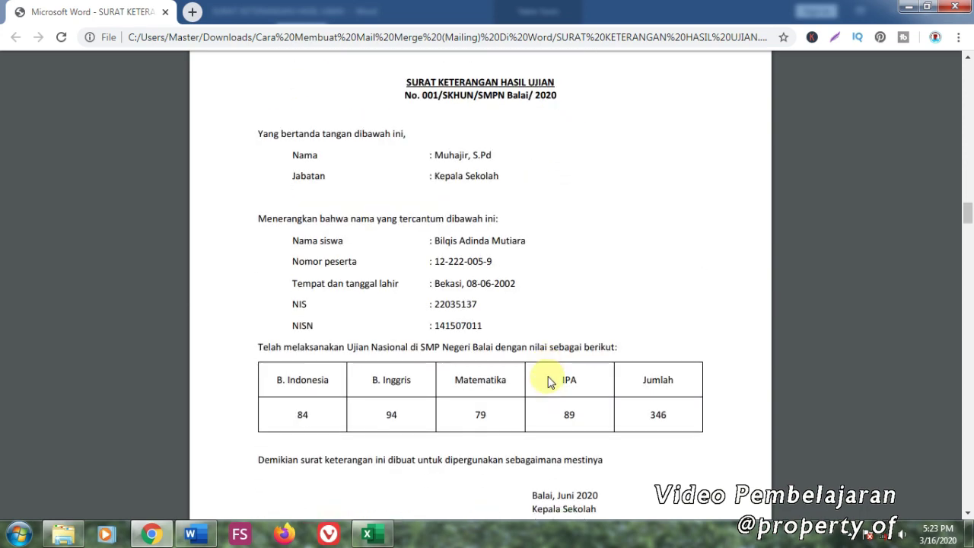
scroll(551, 380, down, 5)
scroll(551, 380, down, 5)
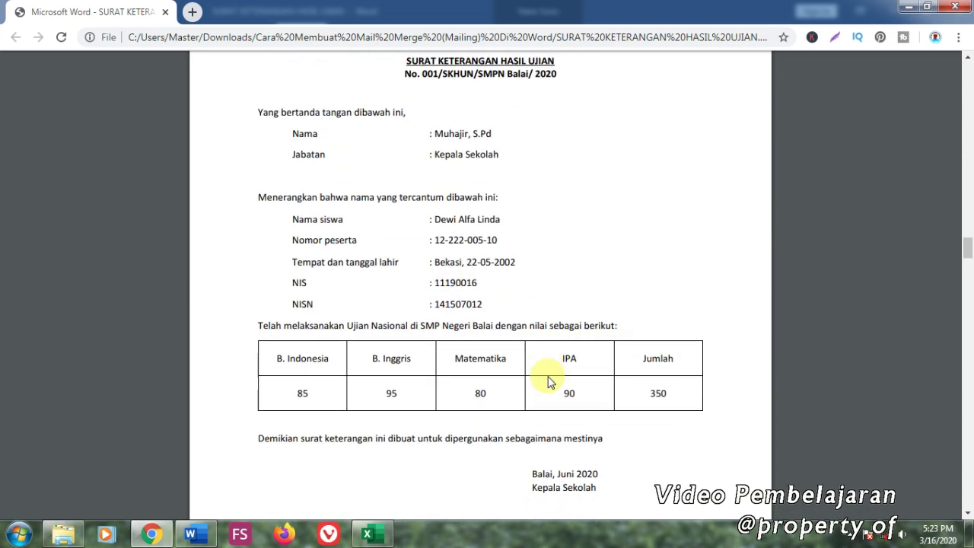
scroll(551, 380, down, 5)
scroll(550, 380, down, 5)
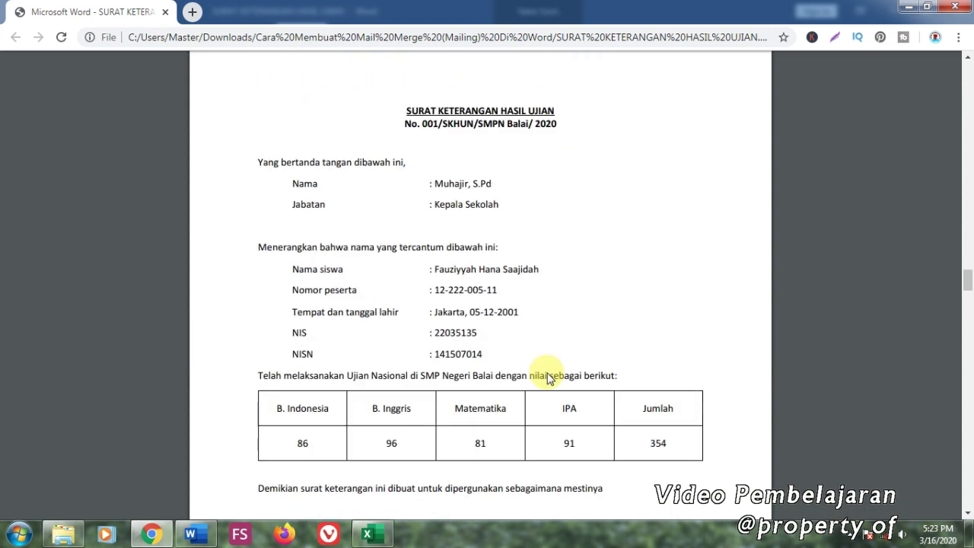
scroll(547, 379, down, 5)
scroll(544, 379, down, 5)
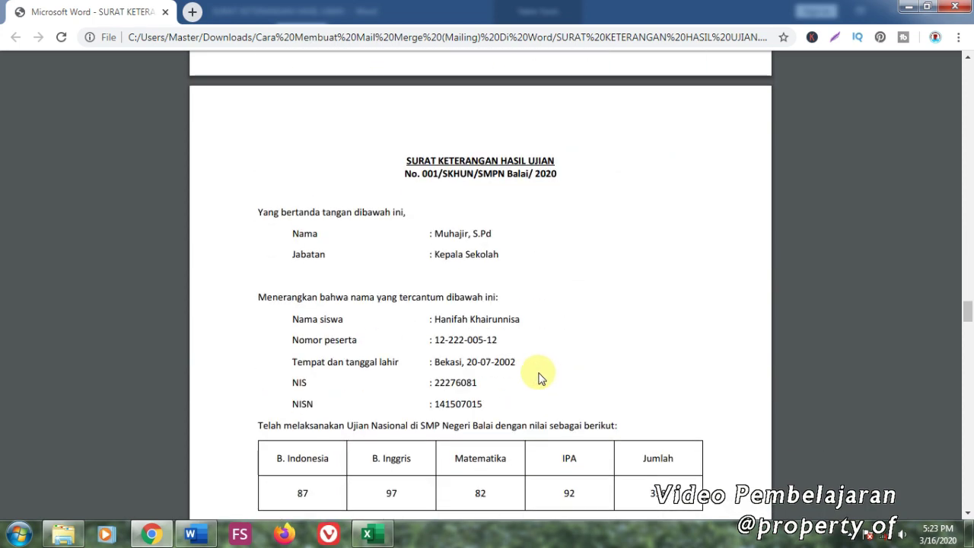
scroll(541, 378, down, 5)
scroll(541, 378, down, 3)
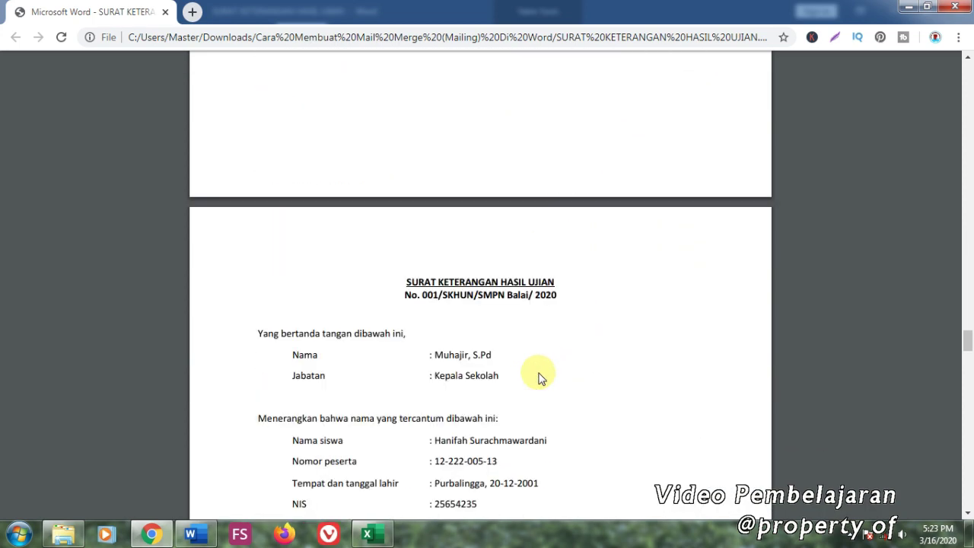
scroll(540, 379, down, 2)
scroll(540, 378, down, 3)
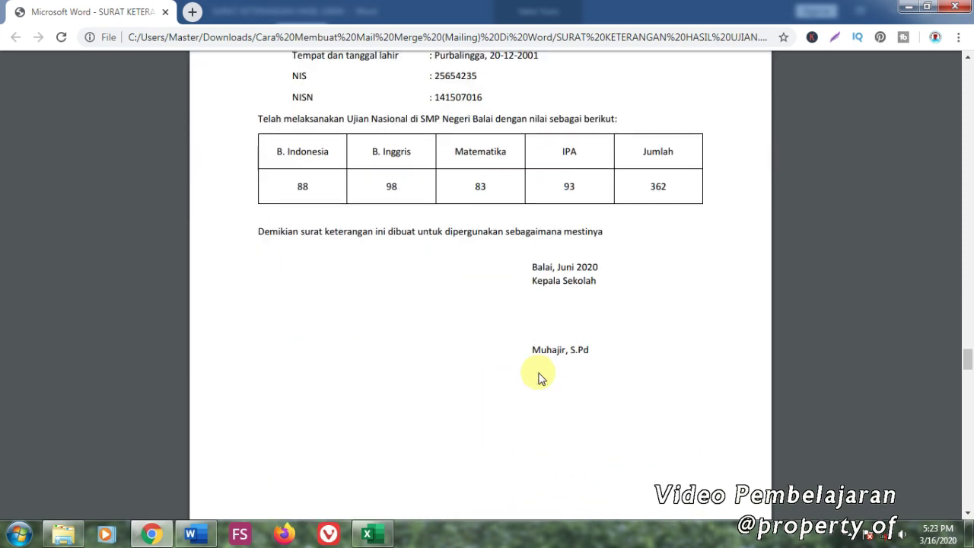
scroll(539, 377, down, 6)
scroll(539, 375, down, 2)
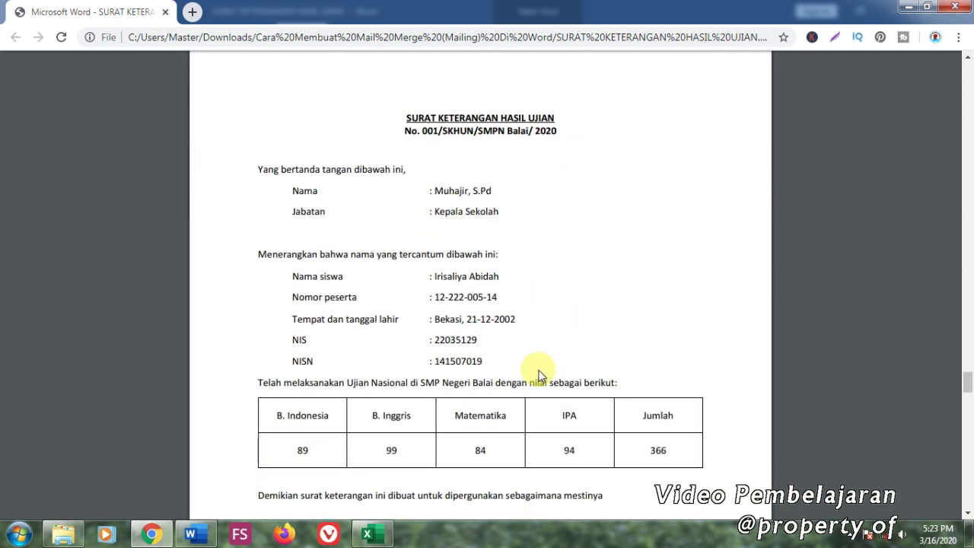
scroll(540, 375, down, 2)
scroll(539, 375, down, 3)
scroll(539, 375, down, 5)
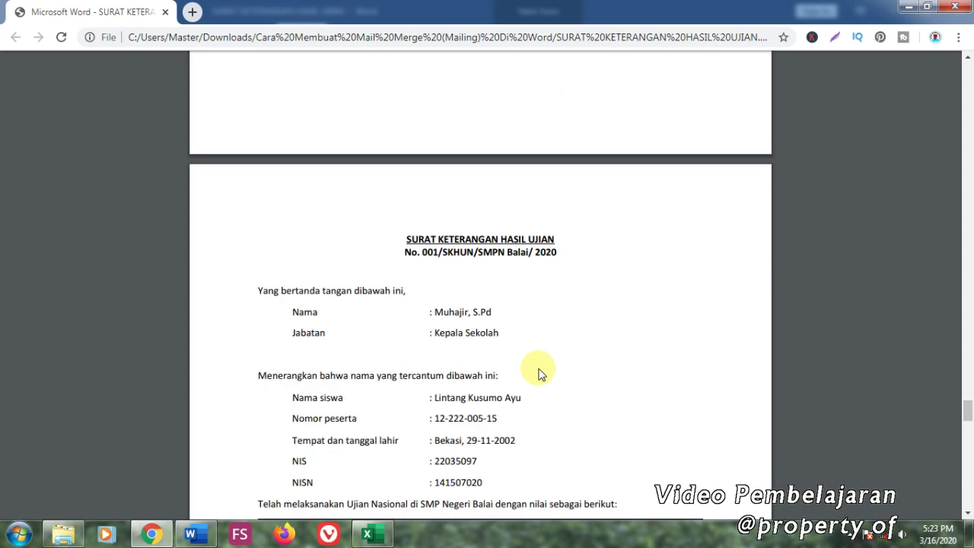
scroll(540, 373, down, 5)
scroll(539, 370, down, 1)
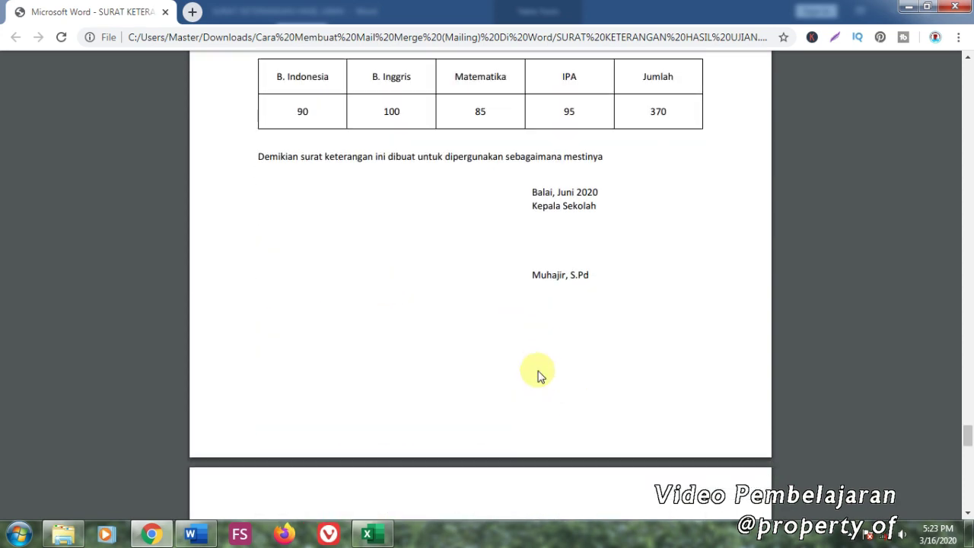
scroll(539, 371, down, 4)
scroll(539, 372, down, 4)
scroll(538, 372, down, 4)
scroll(538, 372, down, 7)
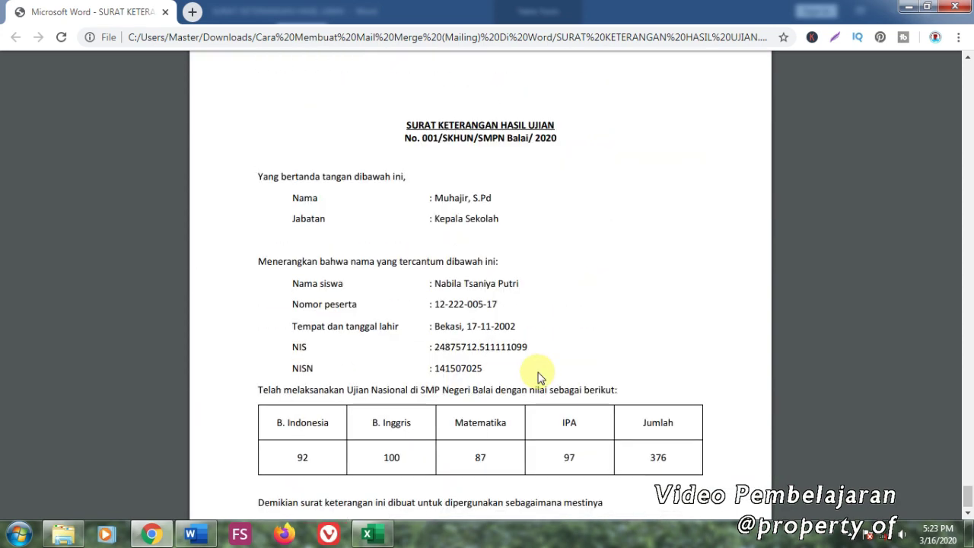
scroll(538, 373, down, 5)
scroll(539, 375, up, 4)
scroll(539, 375, up, 1)
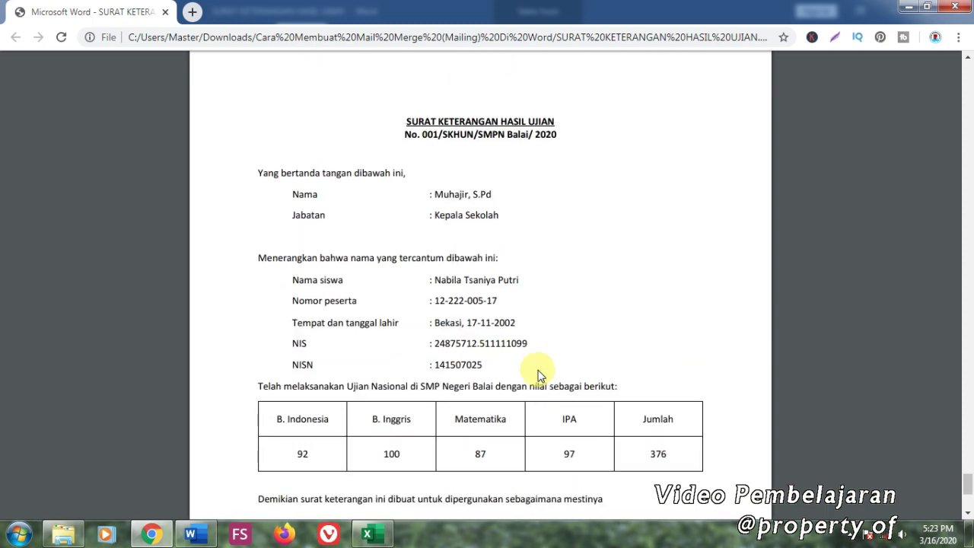